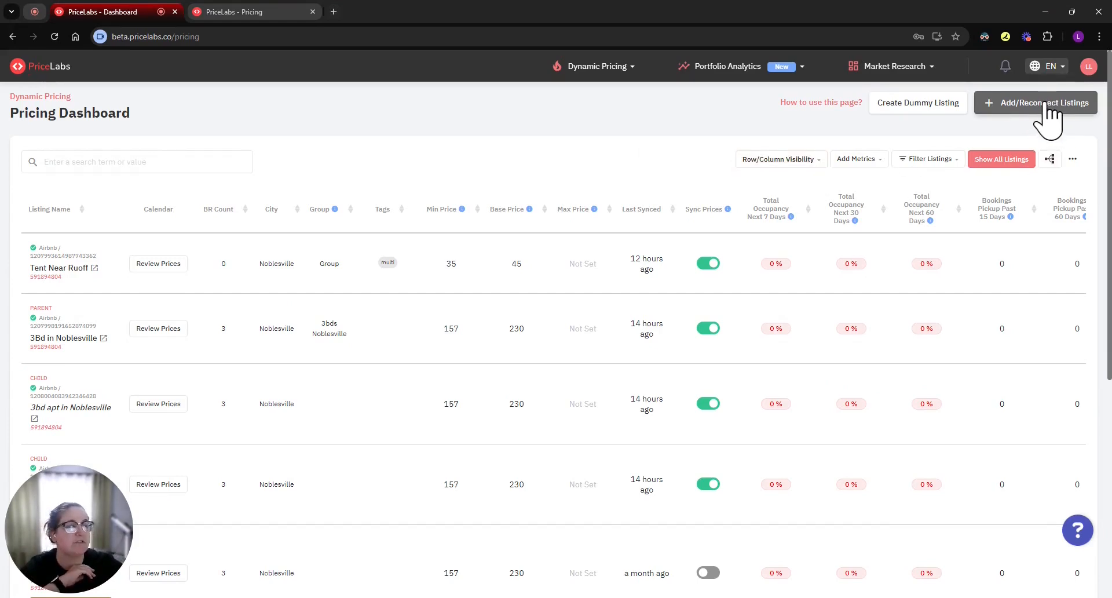
- Start adding listings and look at the direct Airbnb/Vrbo/Houfy connection options for Vrbo and Airbnb
left_click(1049, 110)
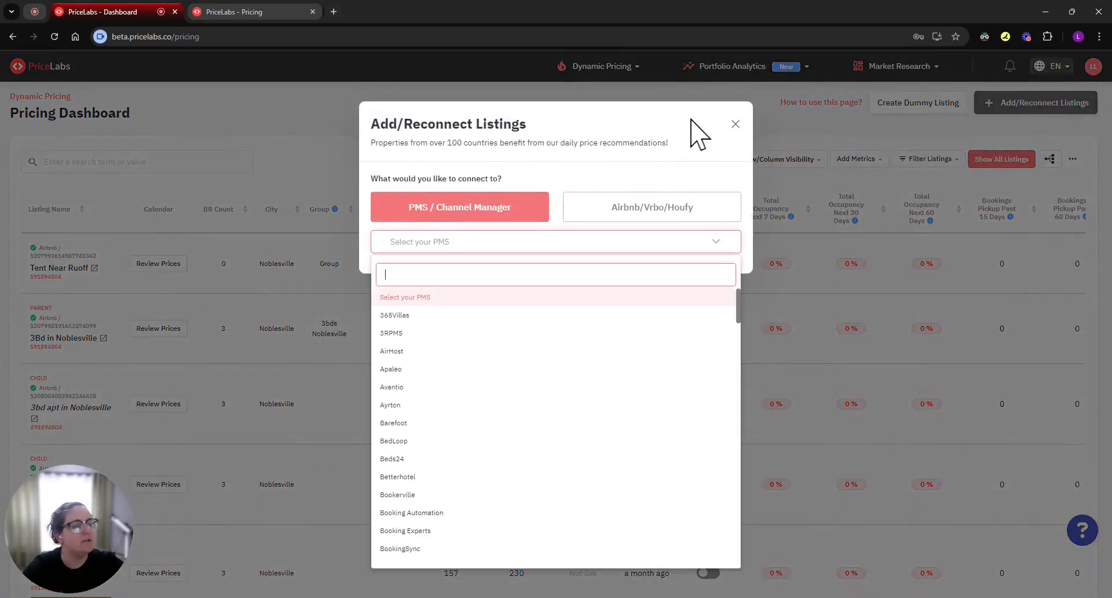
left_click(651, 212)
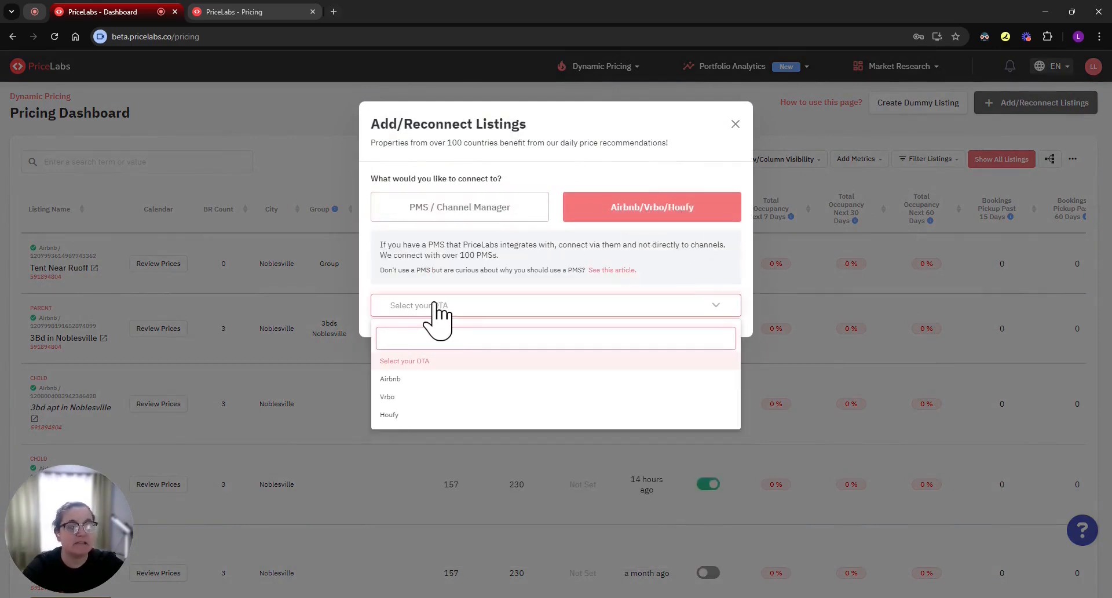
left_click(392, 396)
left_click(469, 246)
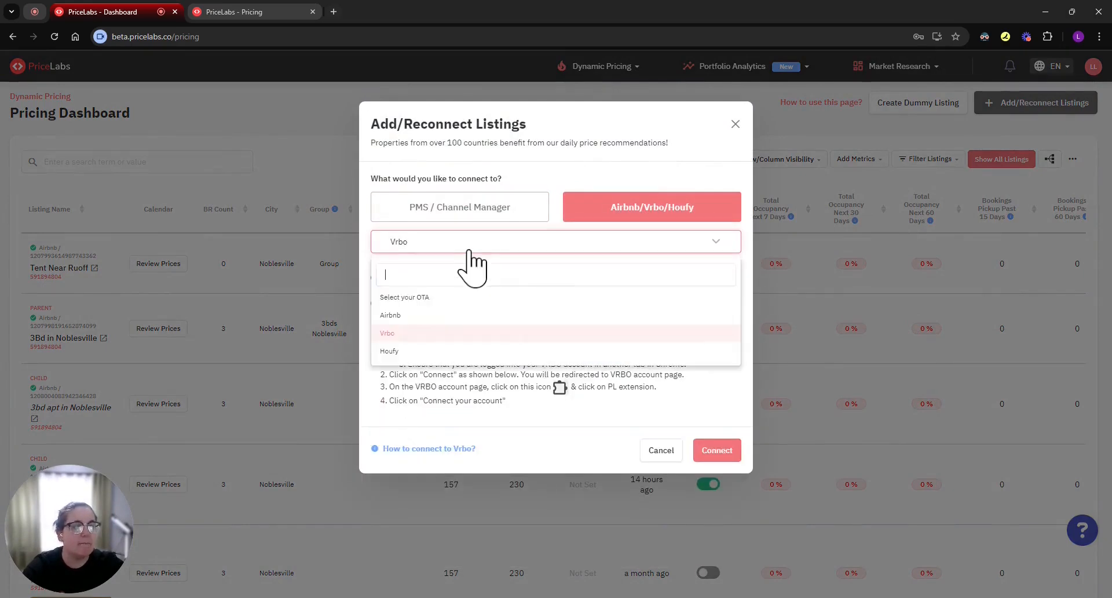
left_click(418, 316)
- Search the PMS / Channel Manager options for "host" and select Hostaway to view its connection fields
left_click(479, 214)
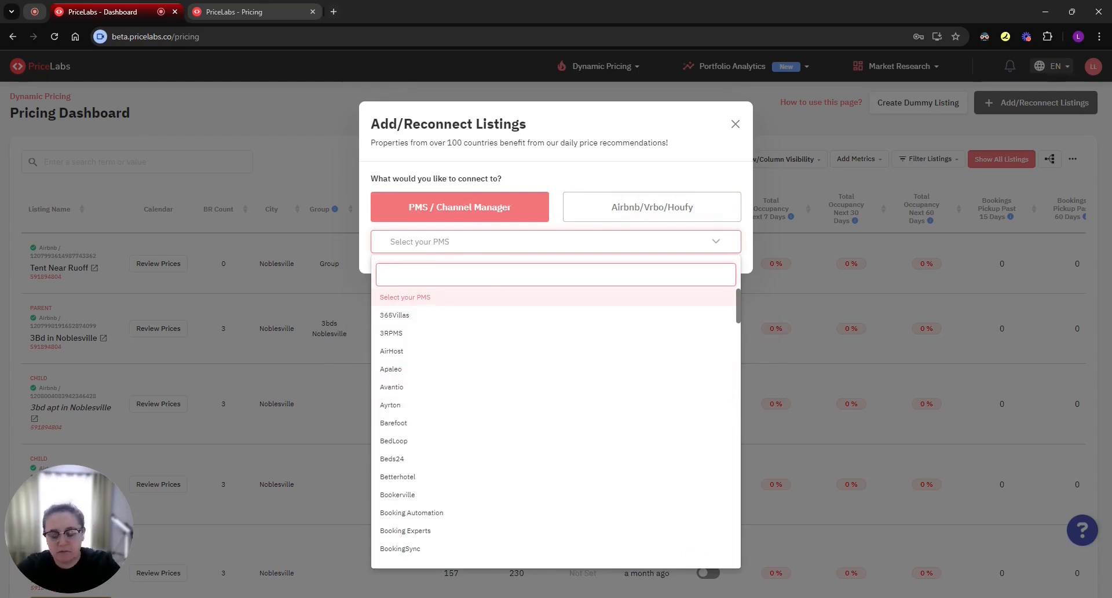
type("host")
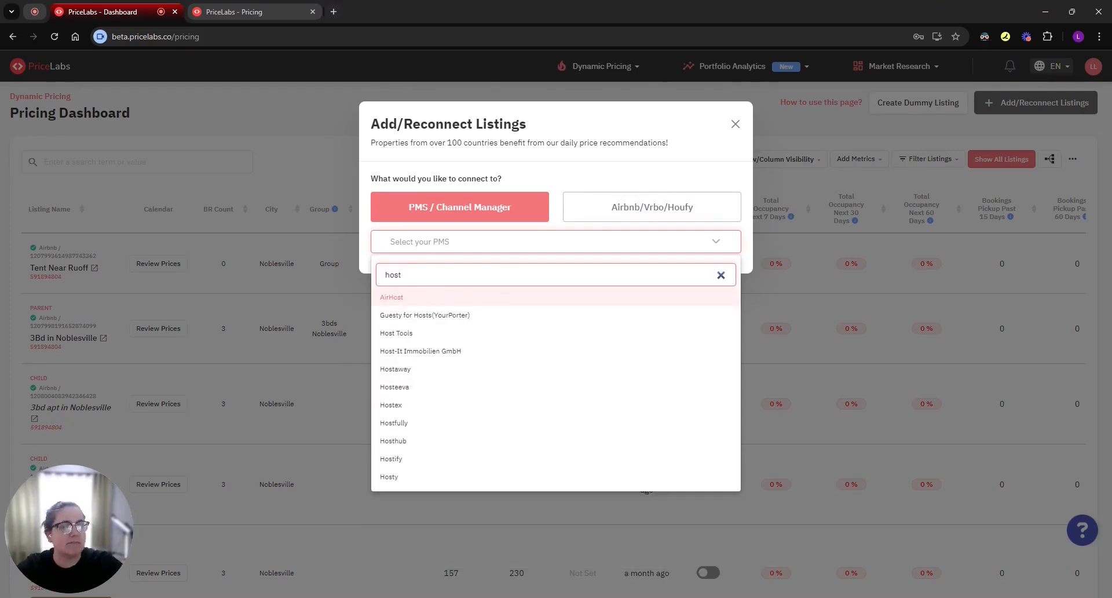
left_click(399, 369)
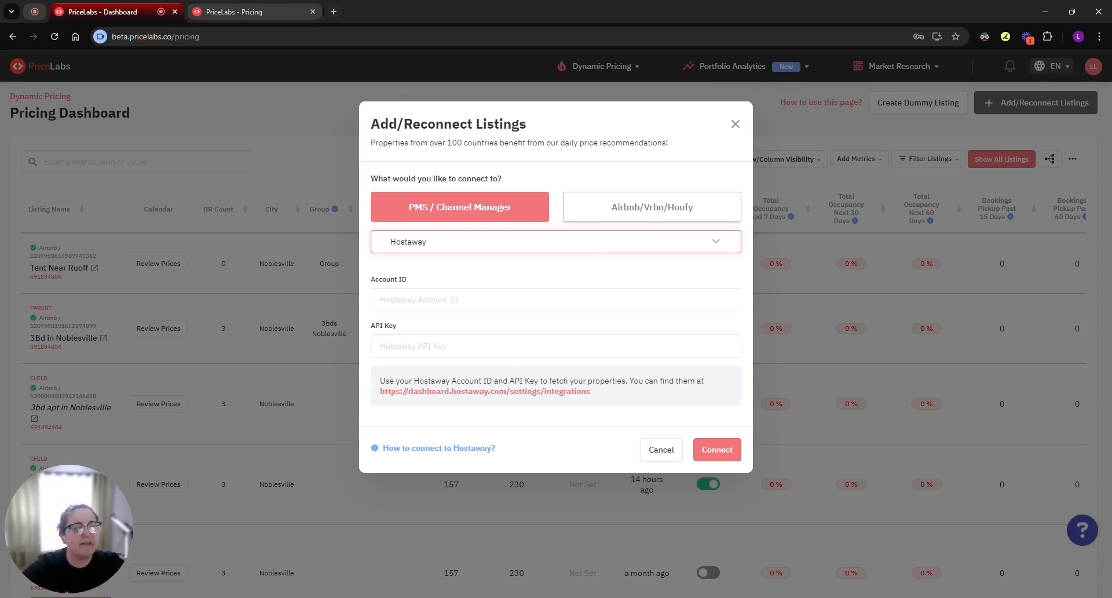
- Compare the Airbnb/Vrbo/Houfy connection type with PMS / Channel Manager, and select 365Villas to view its connection fields
left_click(631, 212)
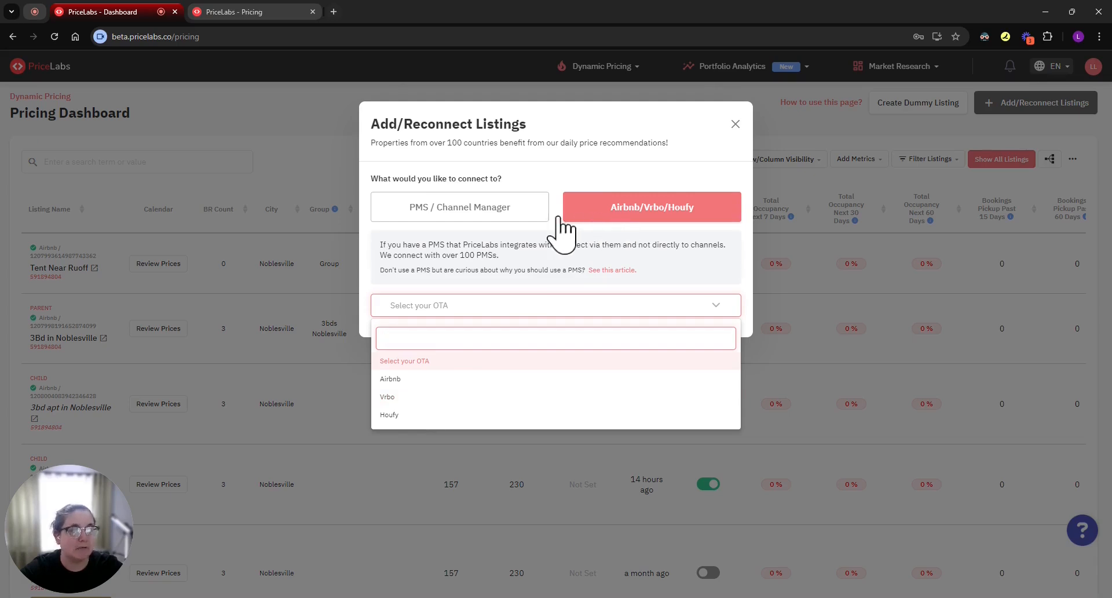
left_click(497, 214)
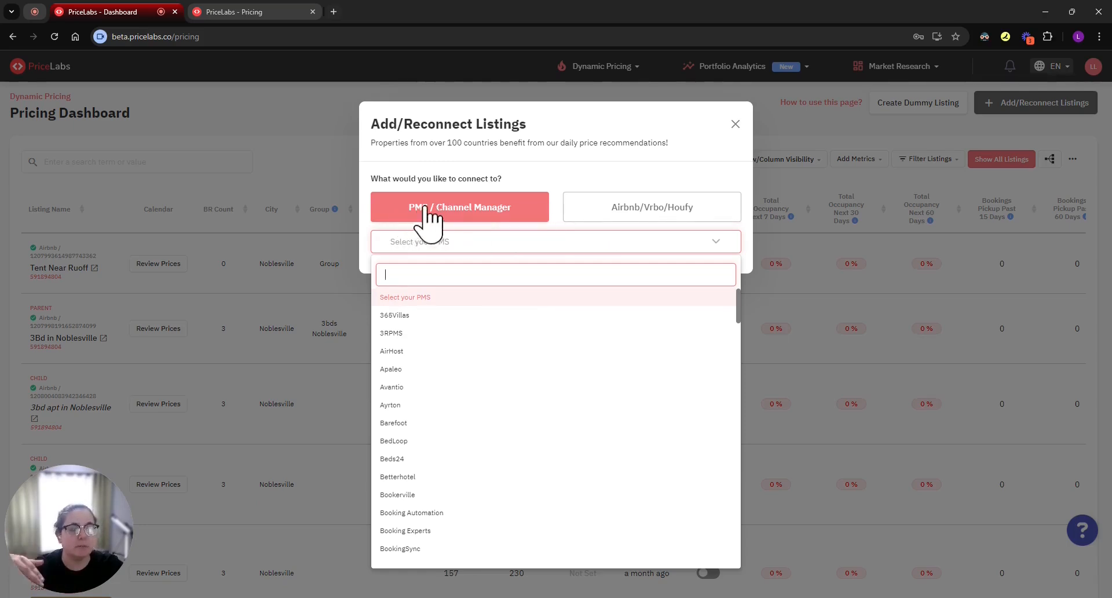
left_click(639, 185)
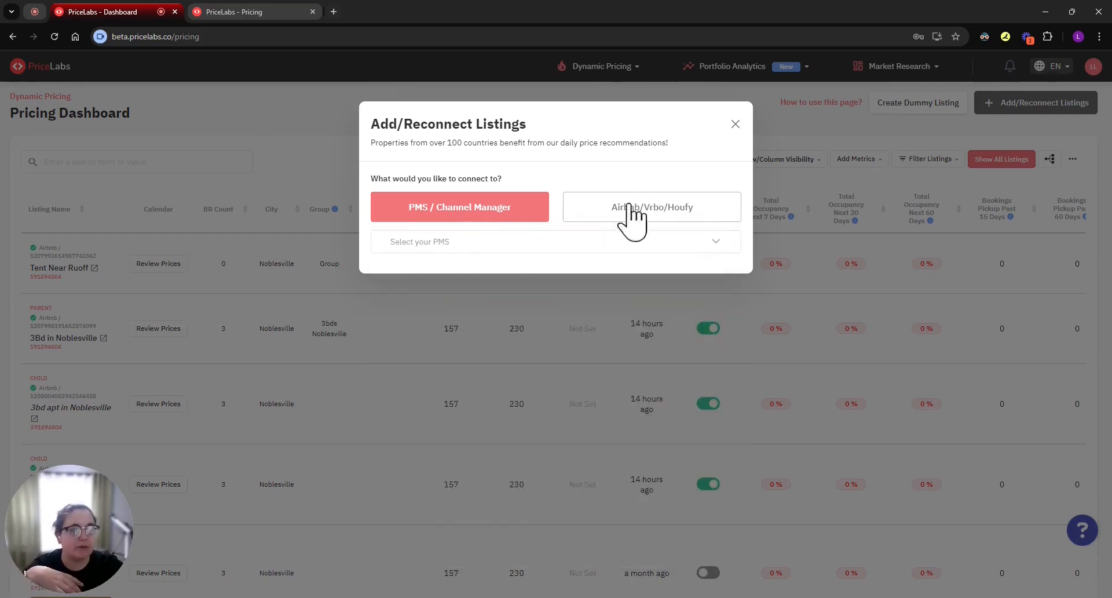
left_click(612, 241)
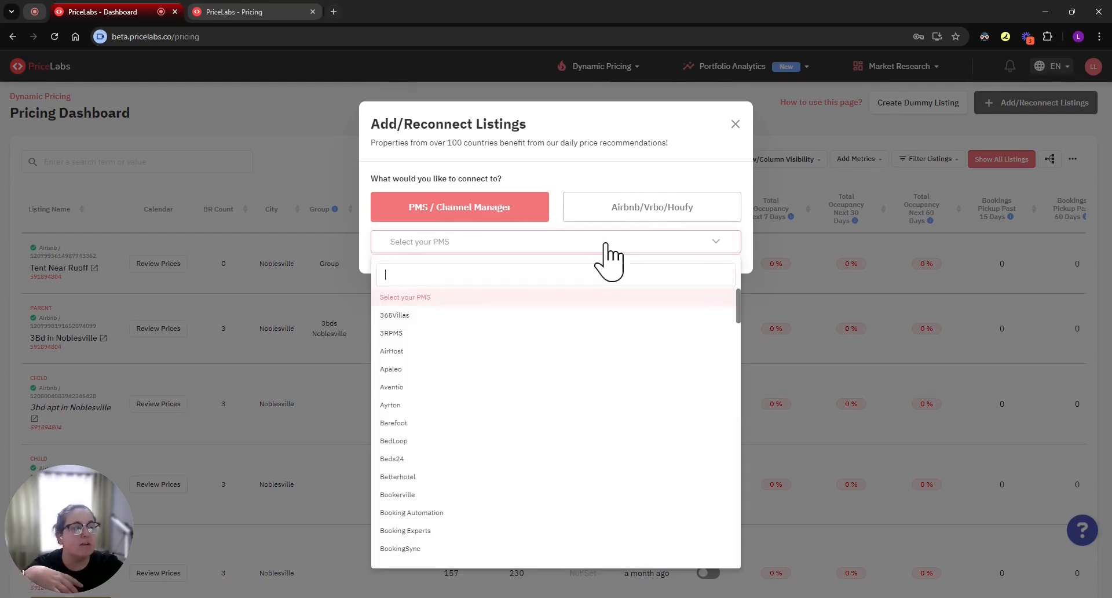
left_click(408, 315)
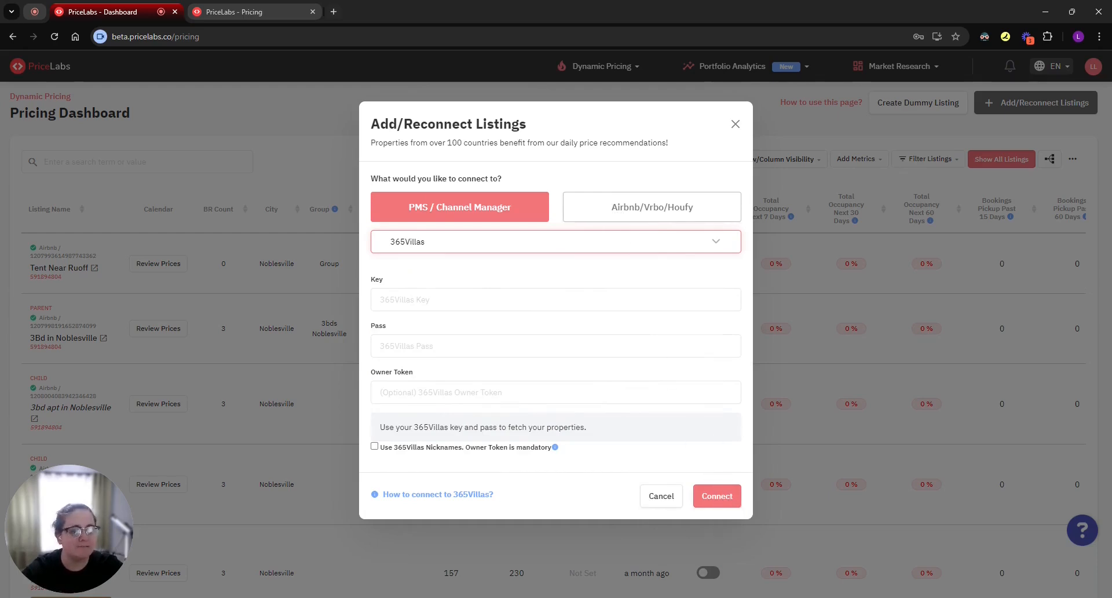
- Close the current dashboard tab and open the base price helper for the listing "Spacious House: Walk from Ruoff"
key("ctrl+w")
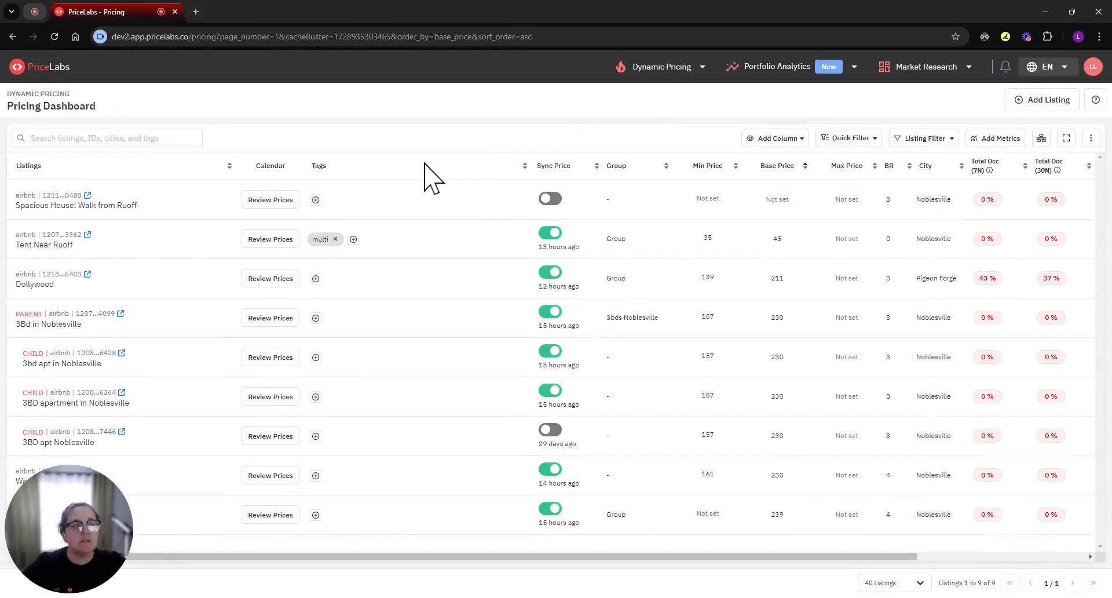
left_click(286, 204)
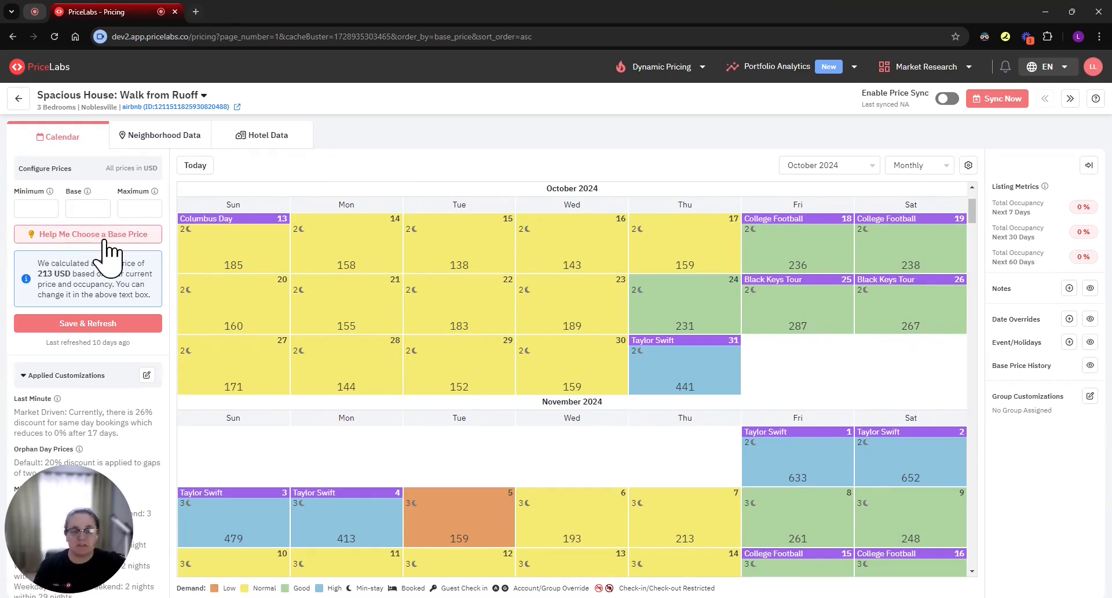
left_click(106, 242)
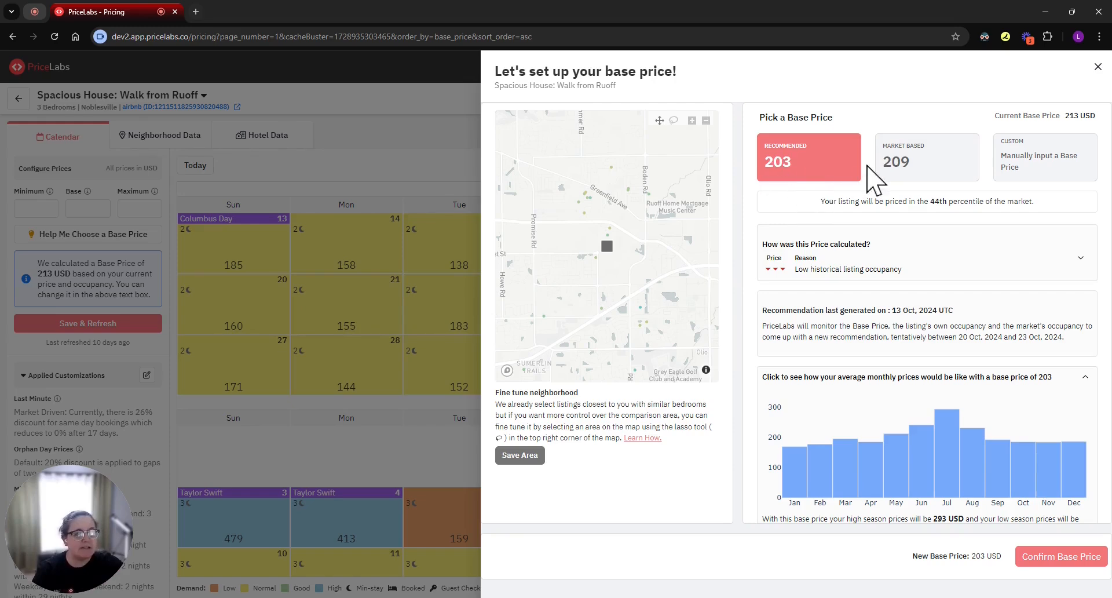
- Choose the Market Based base price and examine the comparable listings on the neighborhood map
left_click(902, 169)
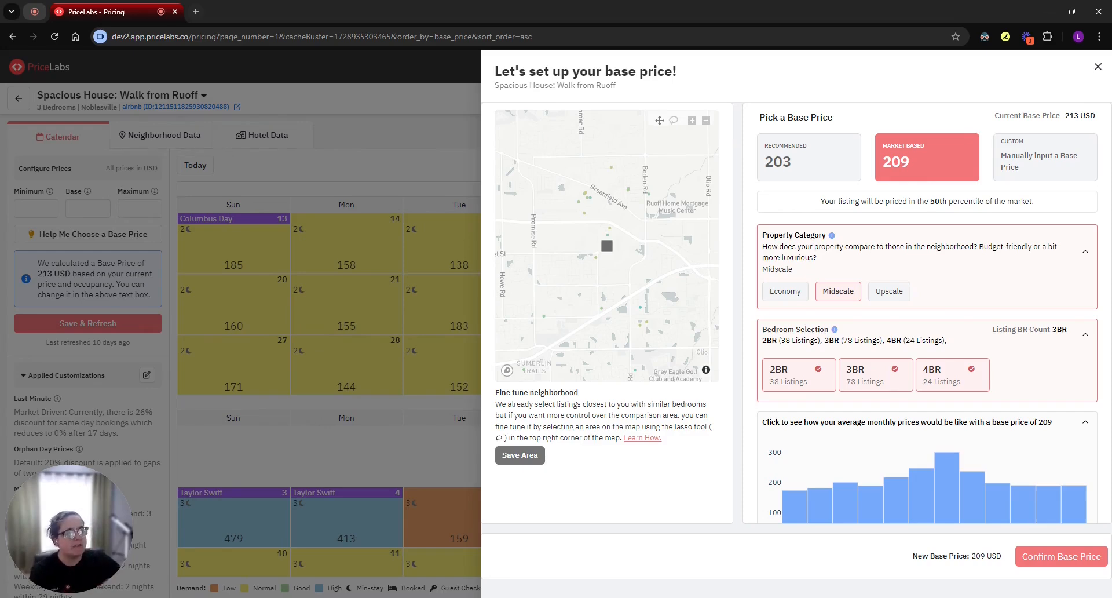
mouse_move(589, 190)
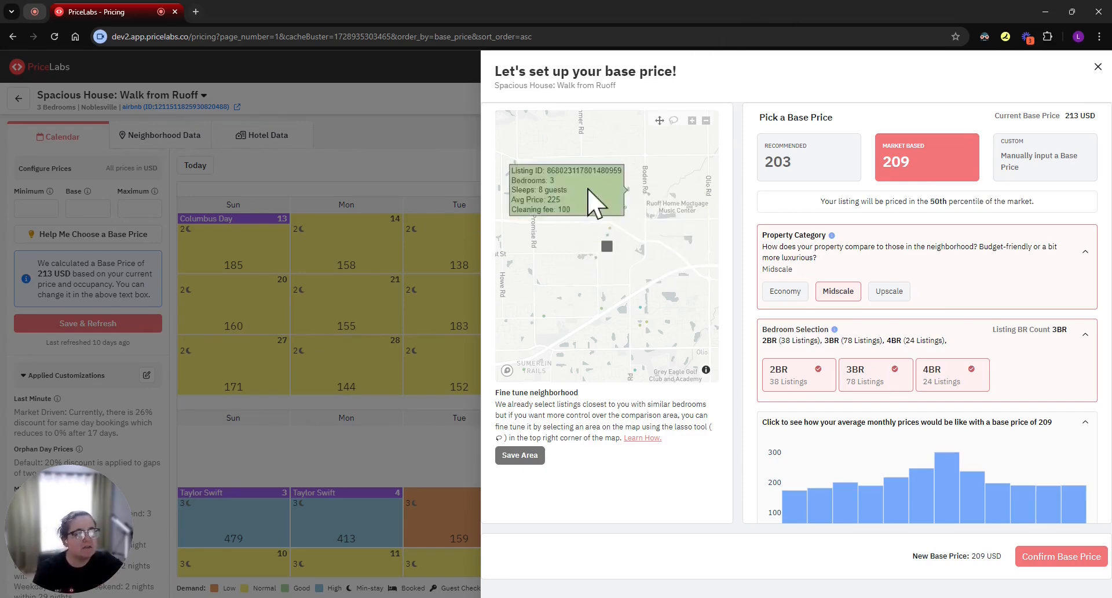
scroll(616, 248, "down", 1)
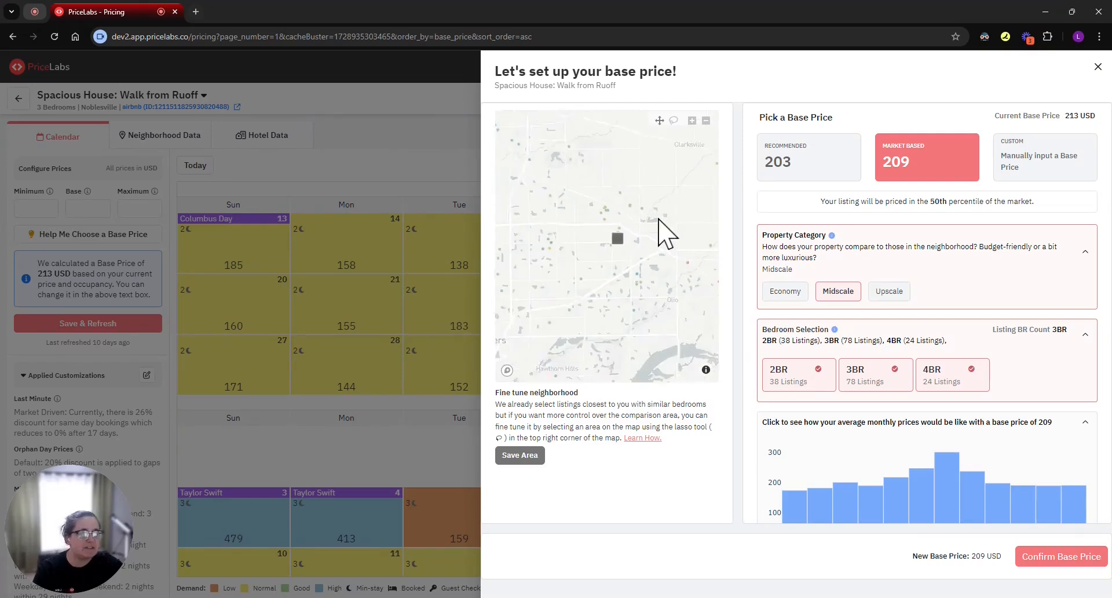
scroll(674, 237, "down", 1)
mouse_move(698, 241)
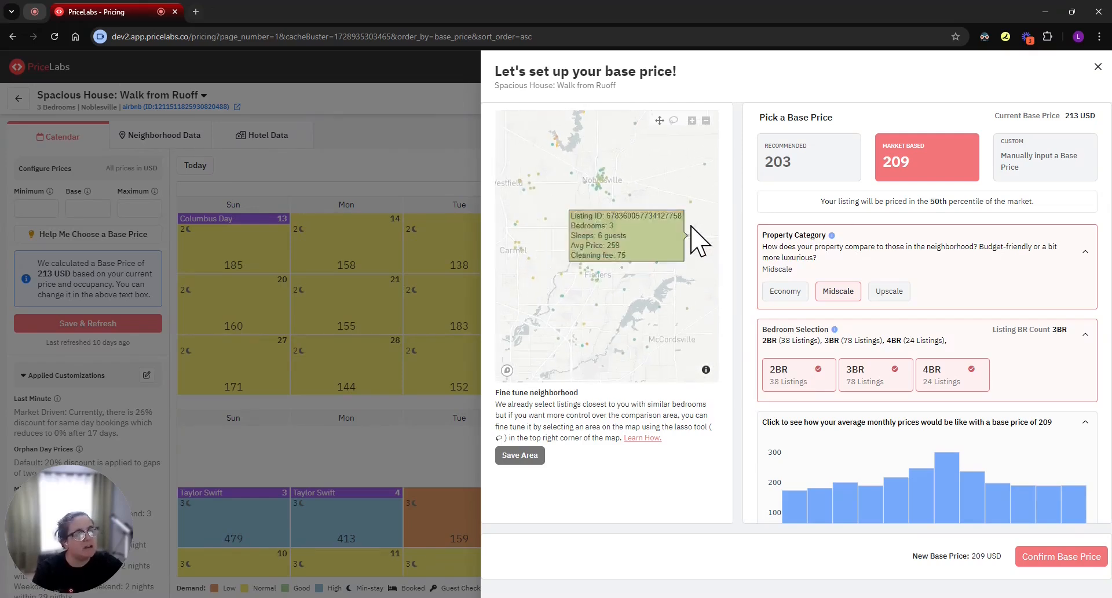
scroll(695, 240, "down", 1)
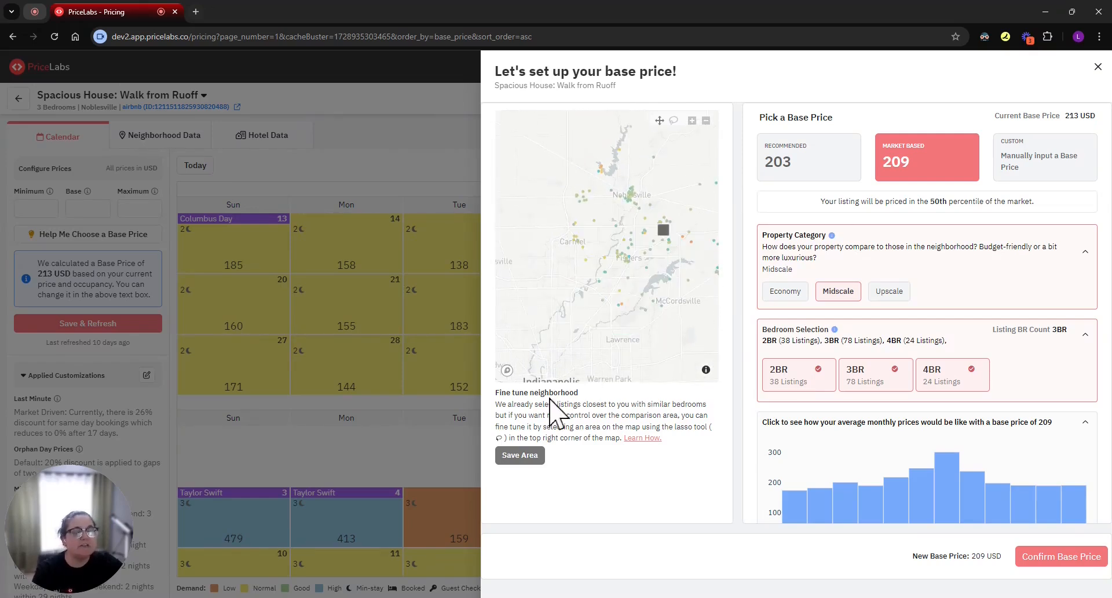
mouse_move(644, 326)
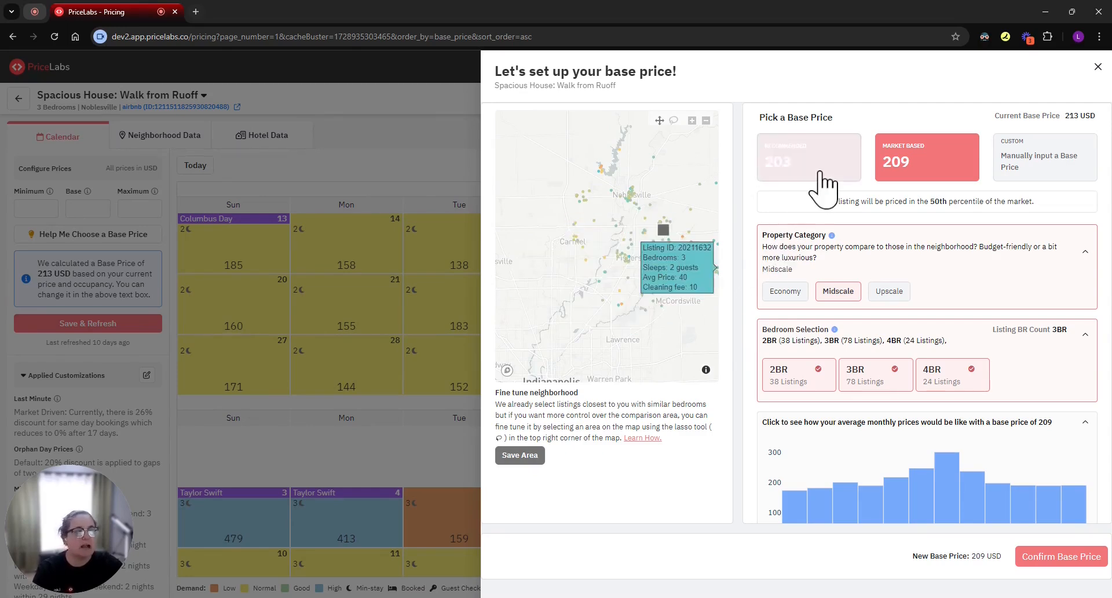
- Lasso a comparison area around the listing on the map, enclosing Noblesville, Fishers and McCordsville, and return to the pan tool
left_click(674, 121)
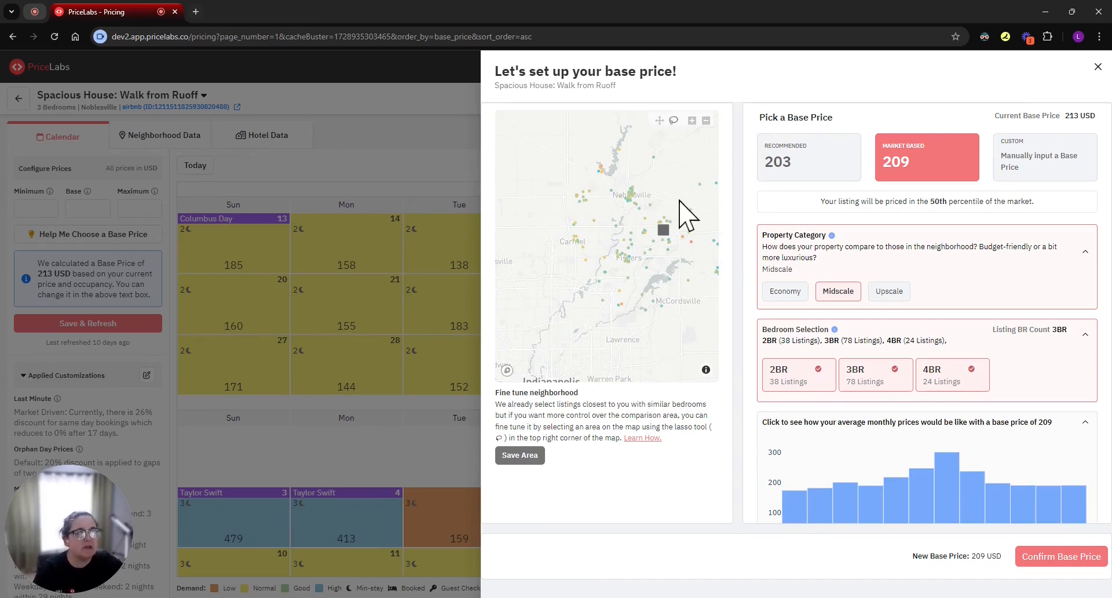
mouse_move(653, 172)
left_mouse_down()
mouse_move(624, 190)
mouse_move(664, 333)
mouse_move(712, 247)
mouse_move(680, 181)
mouse_move(649, 180)
left_mouse_up()
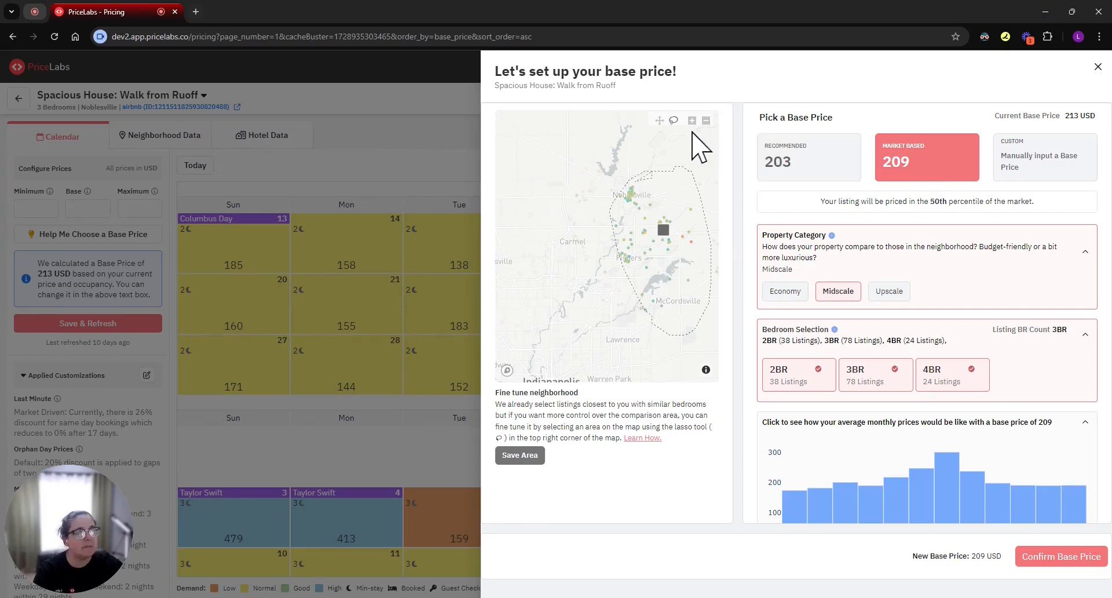
left_click(660, 122)
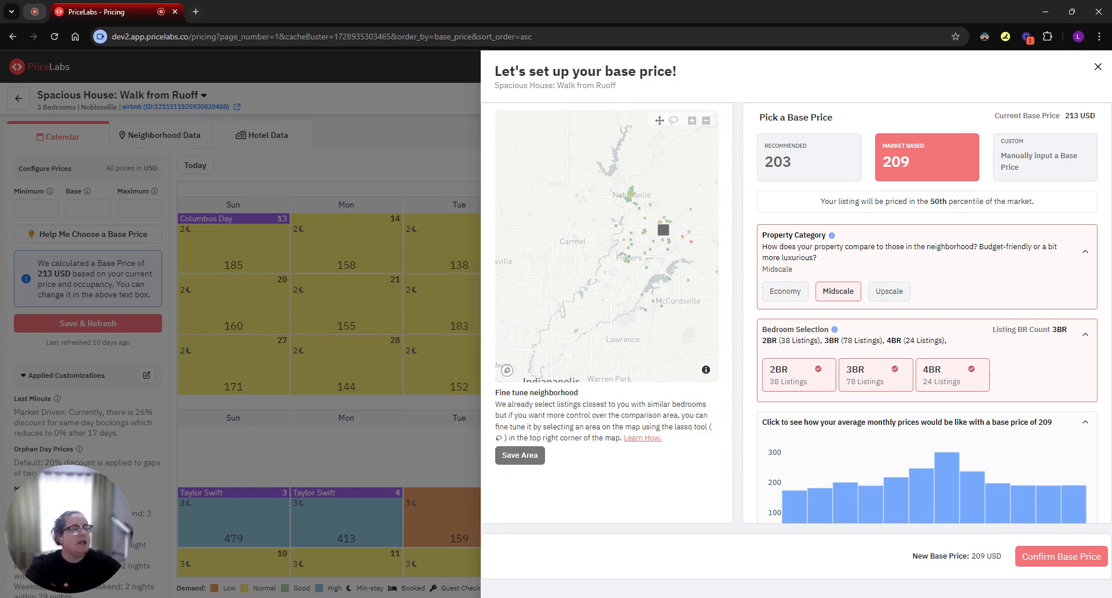
- Compare the market-based price for the Economy, Midscale and Upscale property categories, ending on Midscale
left_click(784, 291)
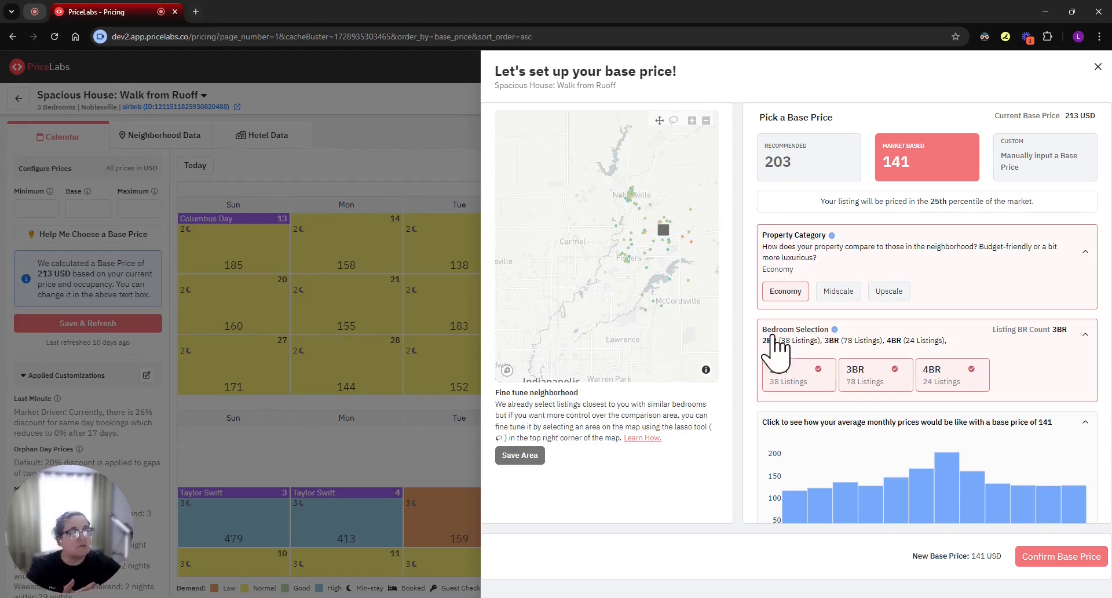
left_click(838, 292)
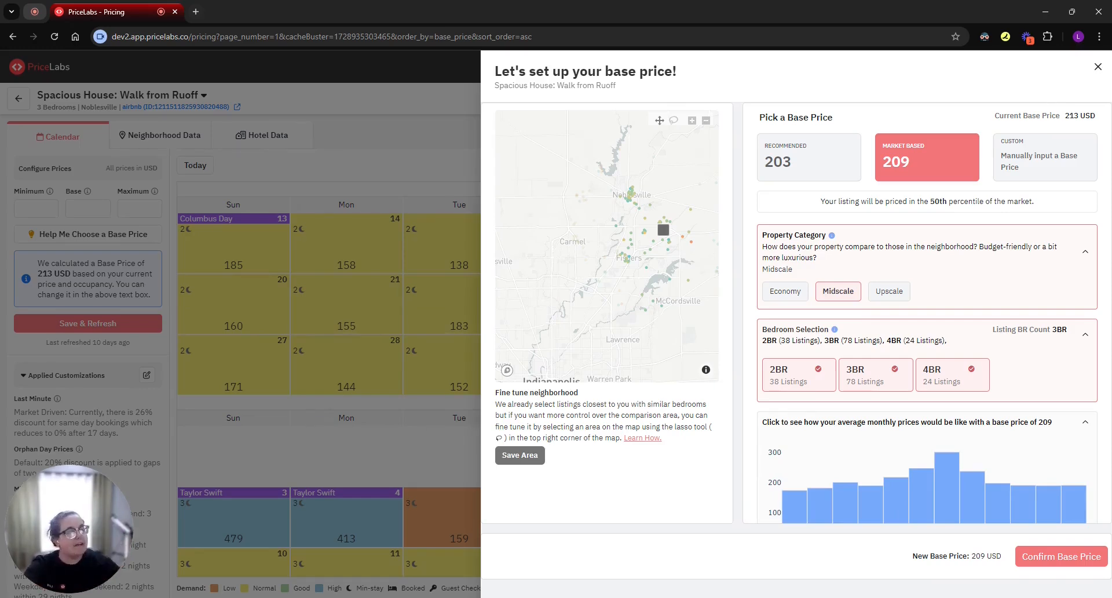
left_click(892, 293)
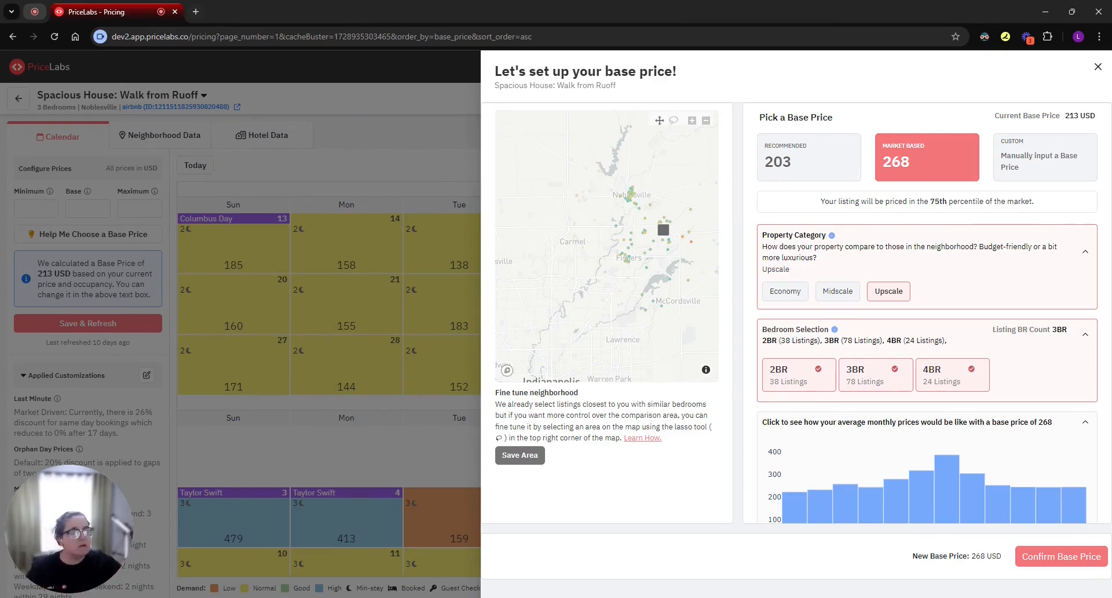
left_click(835, 290)
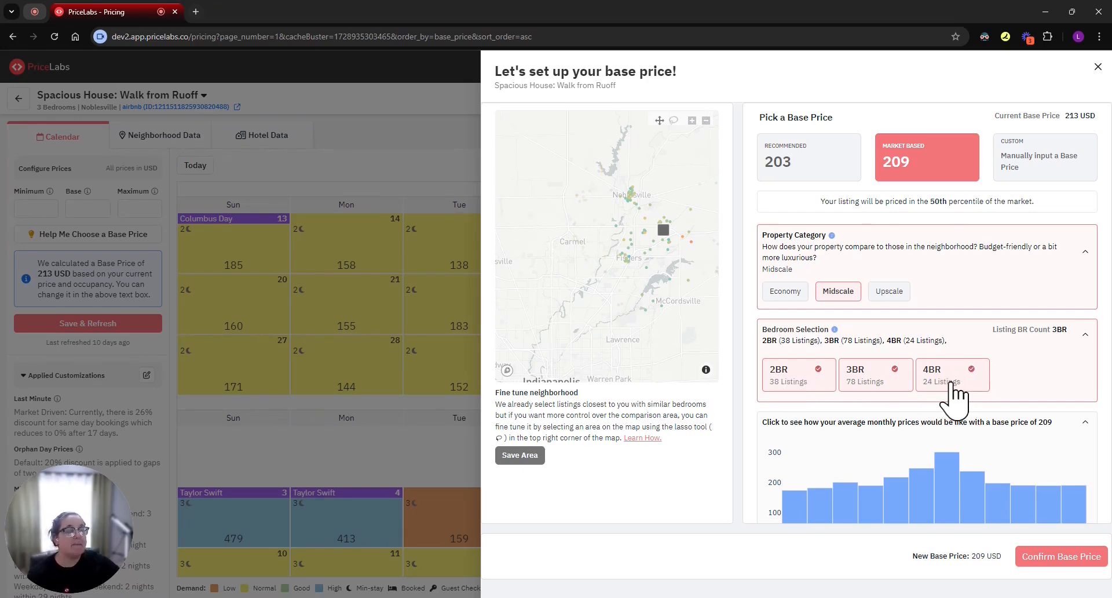
- Limit the bedroom selection to 3BR listings by excluding 2BR and 4BR, briefly comparing the price with 4BR included
left_click(944, 397)
left_click(789, 383)
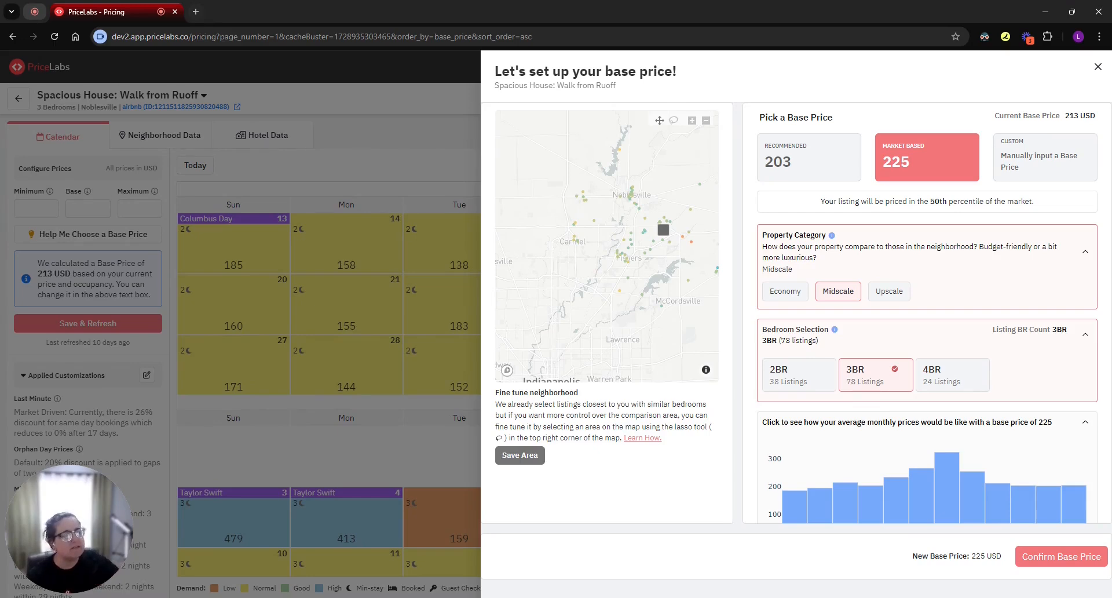
left_click(938, 381)
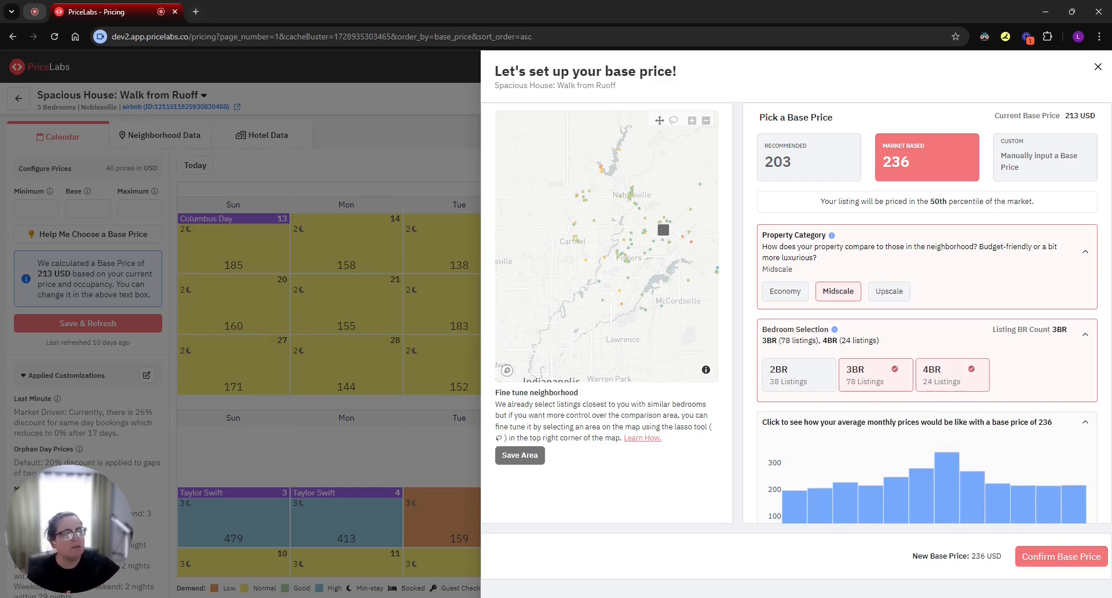
left_click(938, 382)
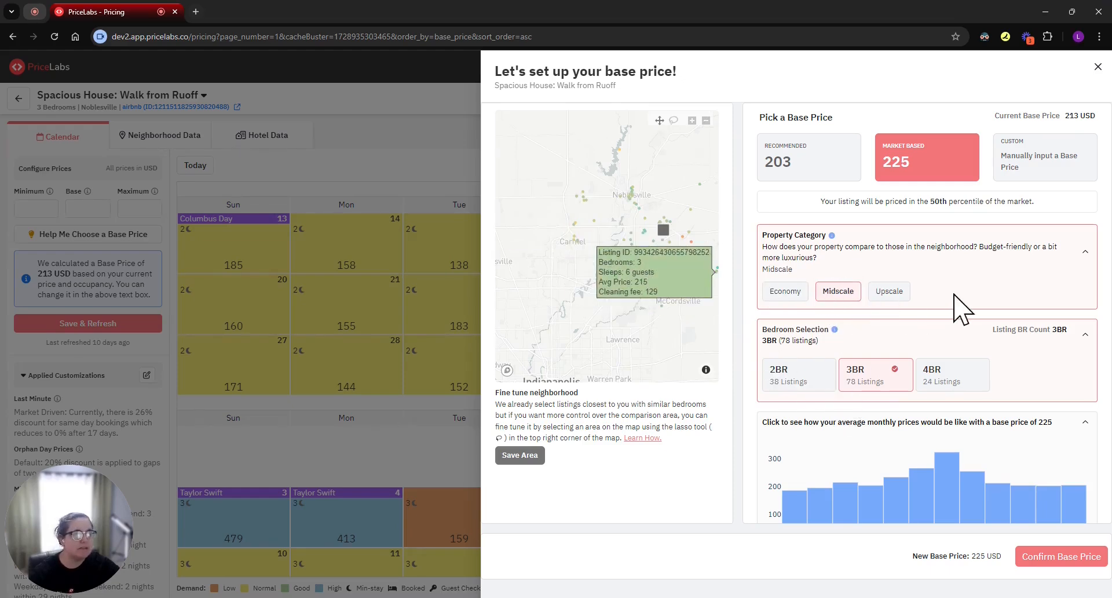
- Examine the listing's market percentile, the property category section and the chart of average monthly prices
left_click(972, 255)
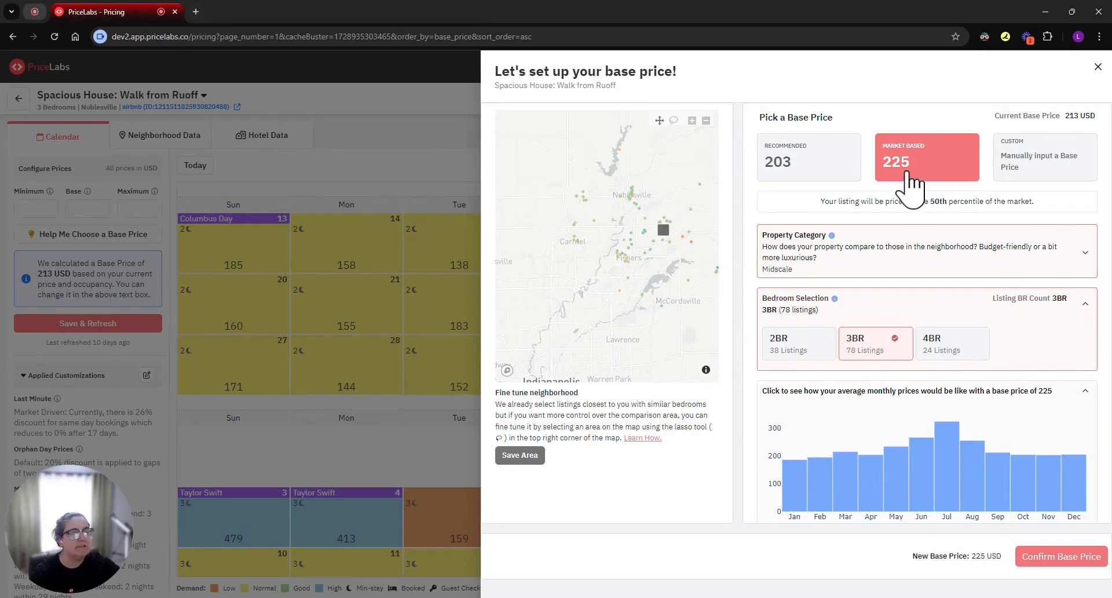
double_click(939, 201)
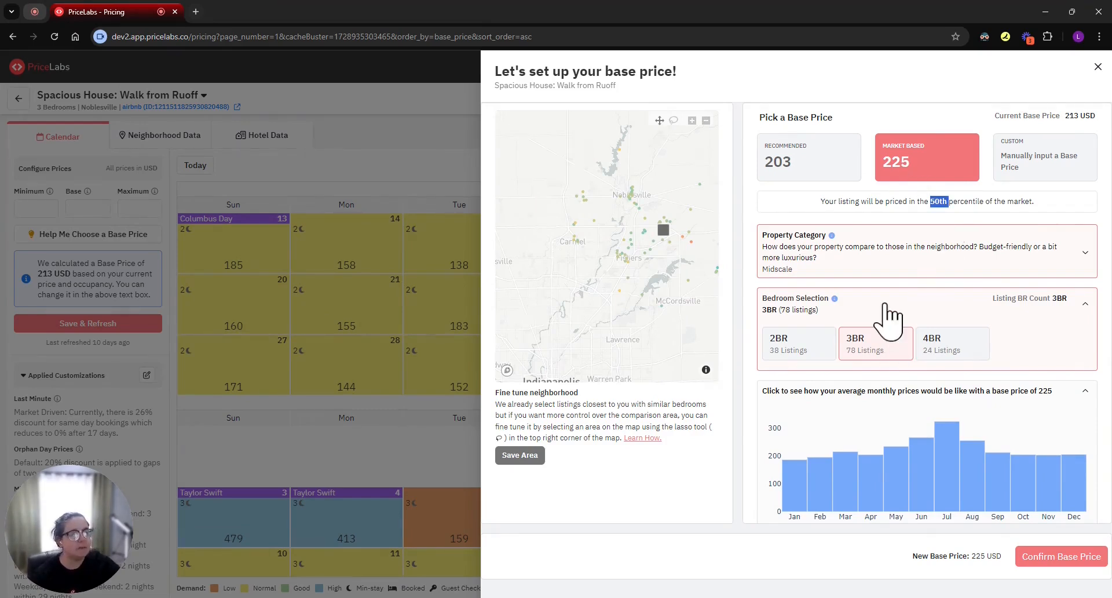
left_click(914, 274)
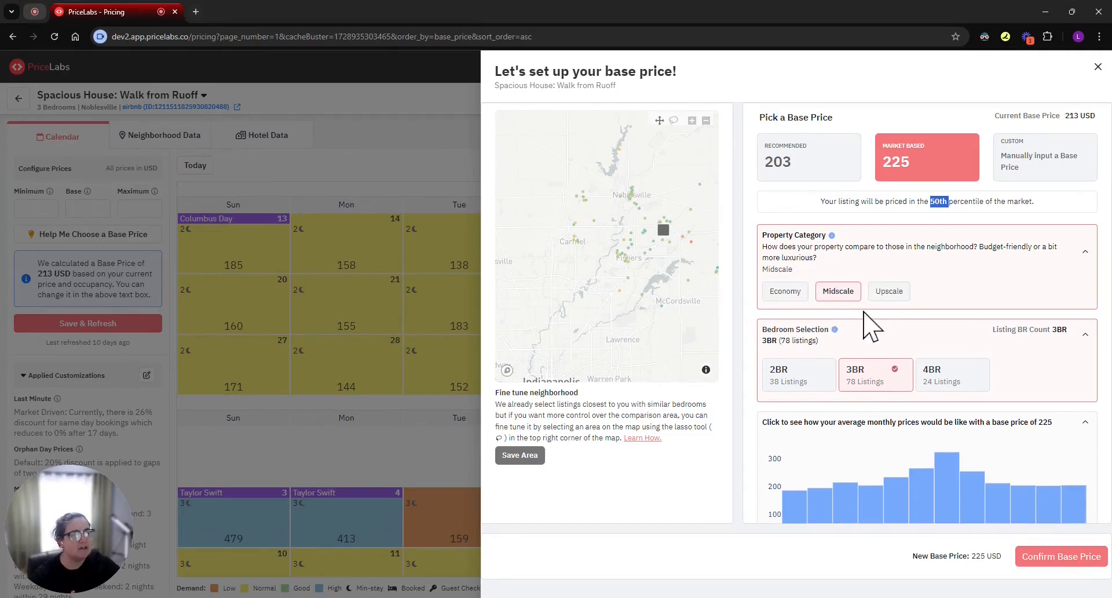
scroll(979, 460, "down", 1)
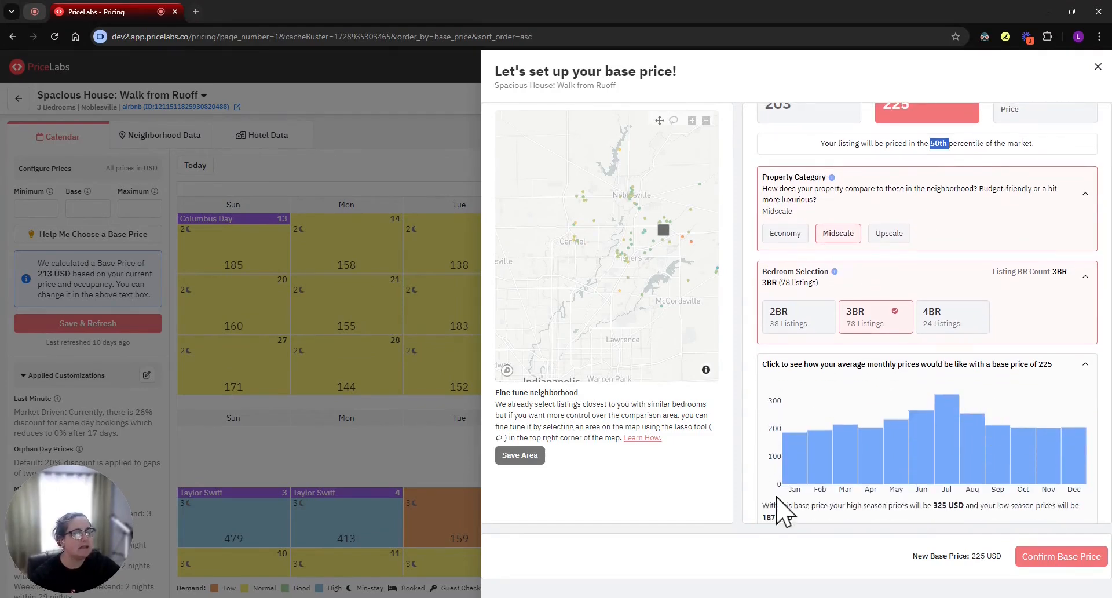
mouse_move(925, 463)
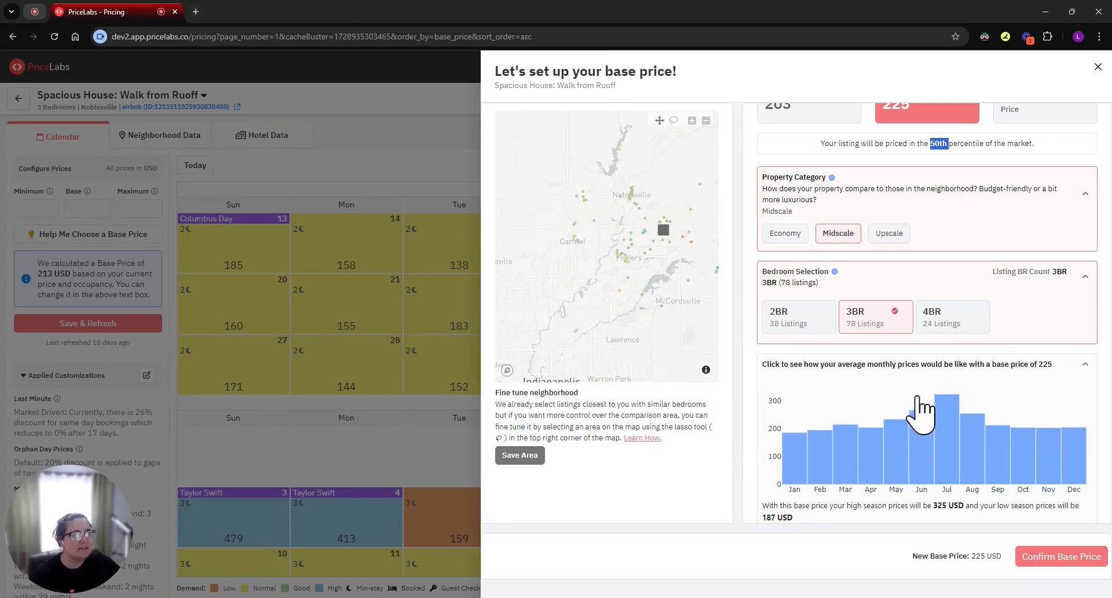
- Examine the average prices of individual months in the chart for the market-based price, collapsing and reopening the chart
mouse_move(947, 415)
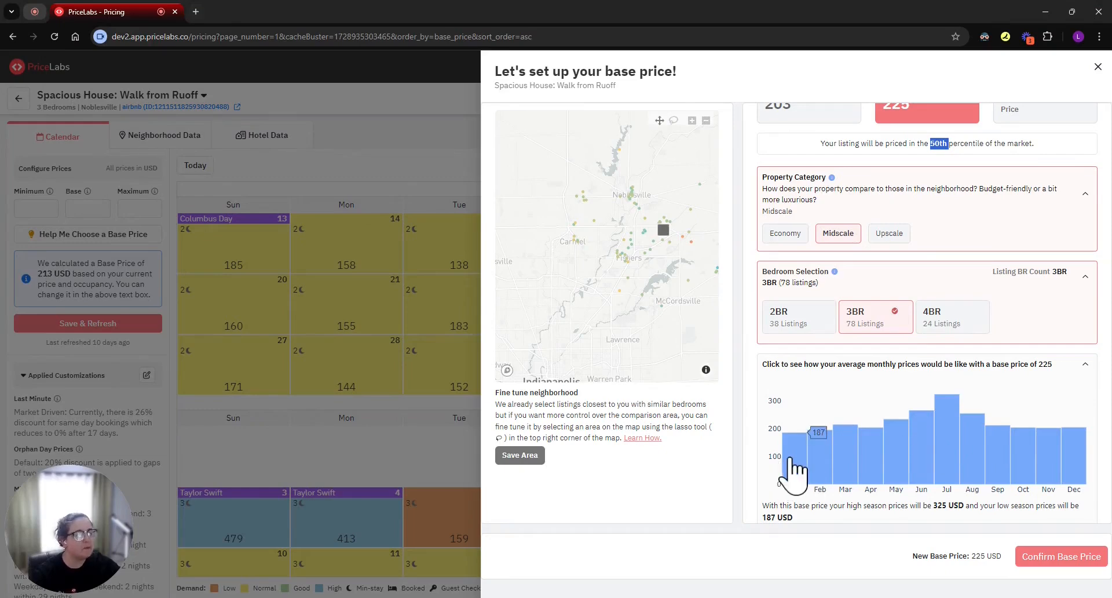
mouse_move(787, 458)
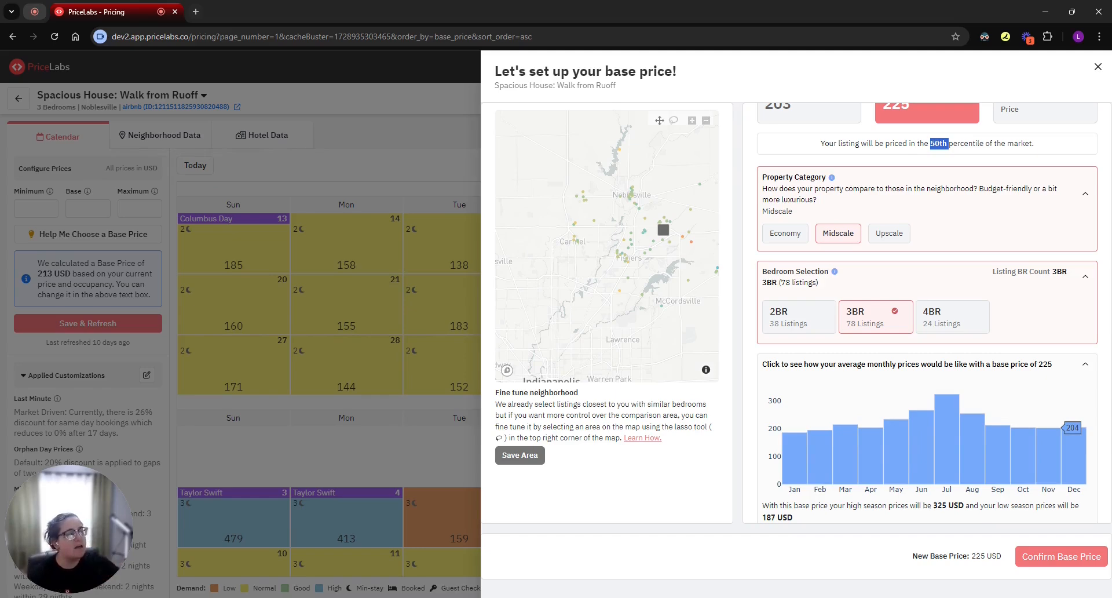
left_click(961, 364)
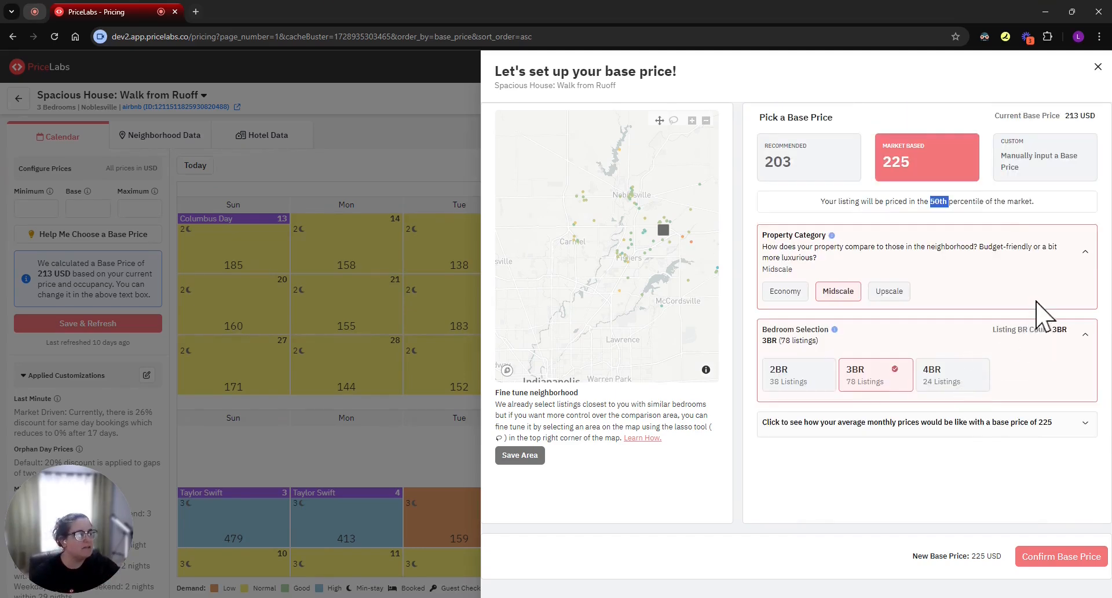
left_click(1002, 423)
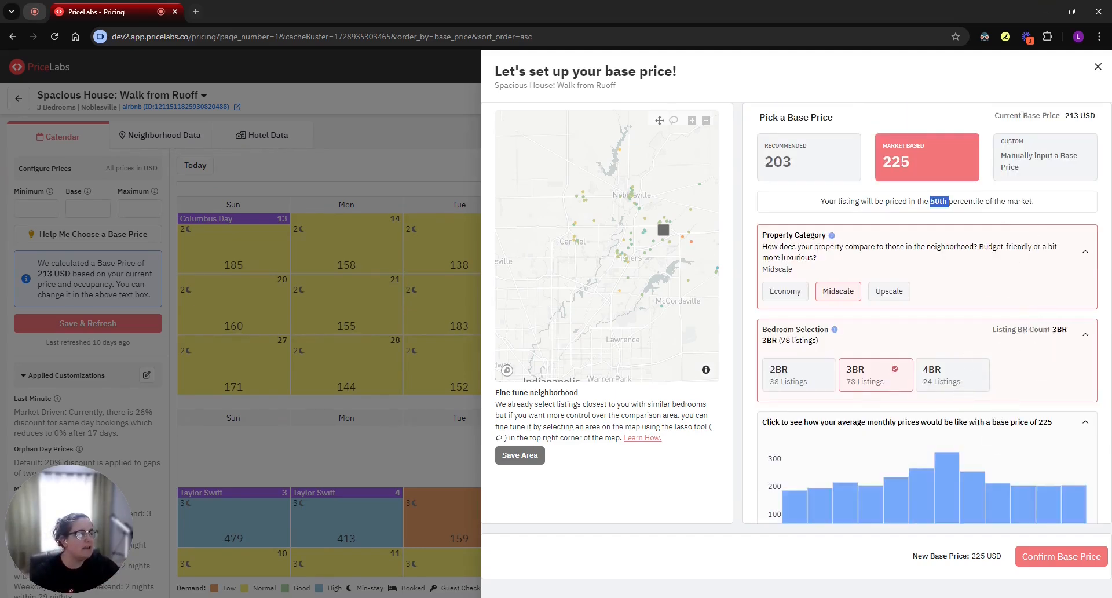
- Switch to a custom base price and try 250 USD for the listing
left_click(1027, 164)
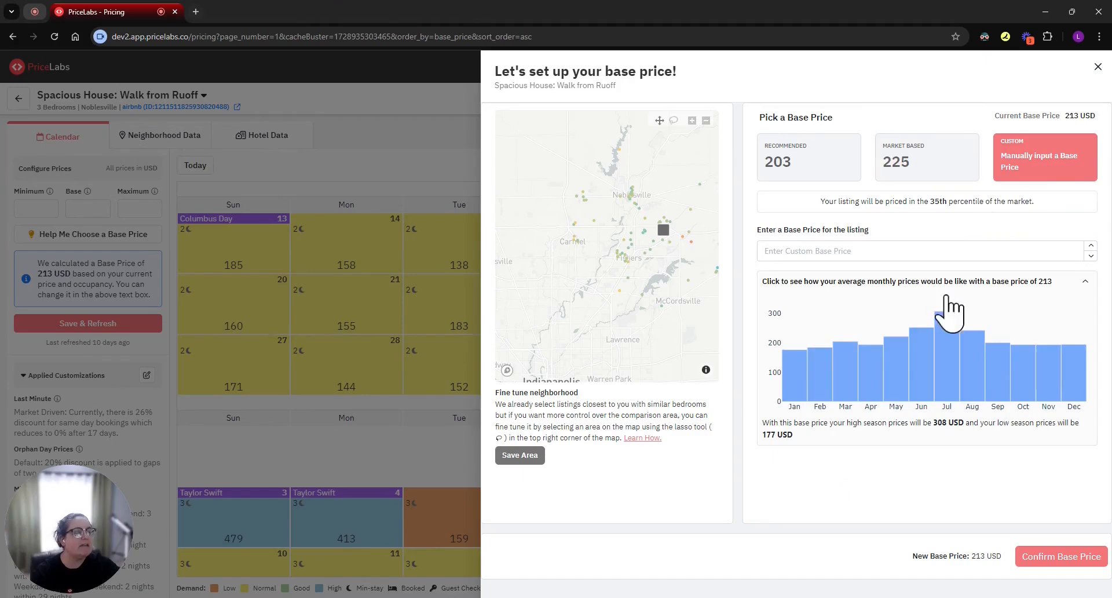
left_click(868, 250)
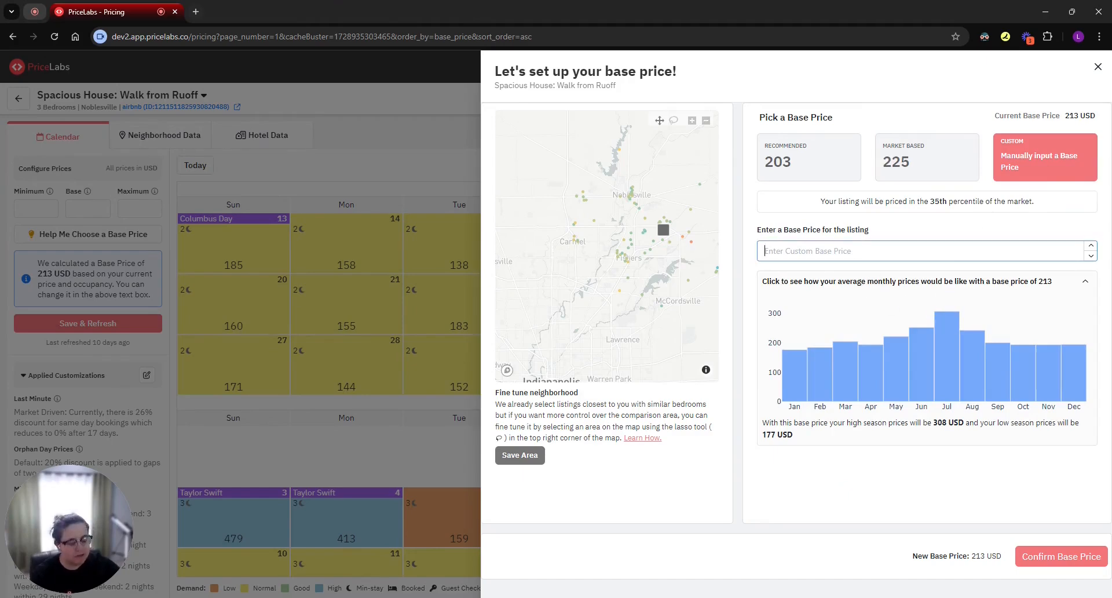
type("250")
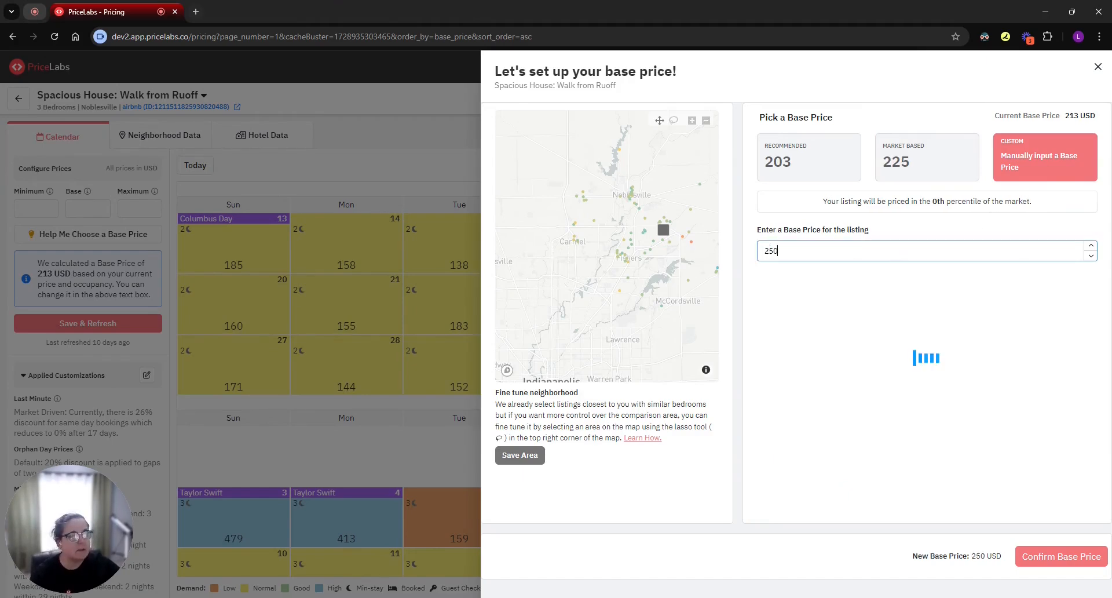
left_click(885, 230)
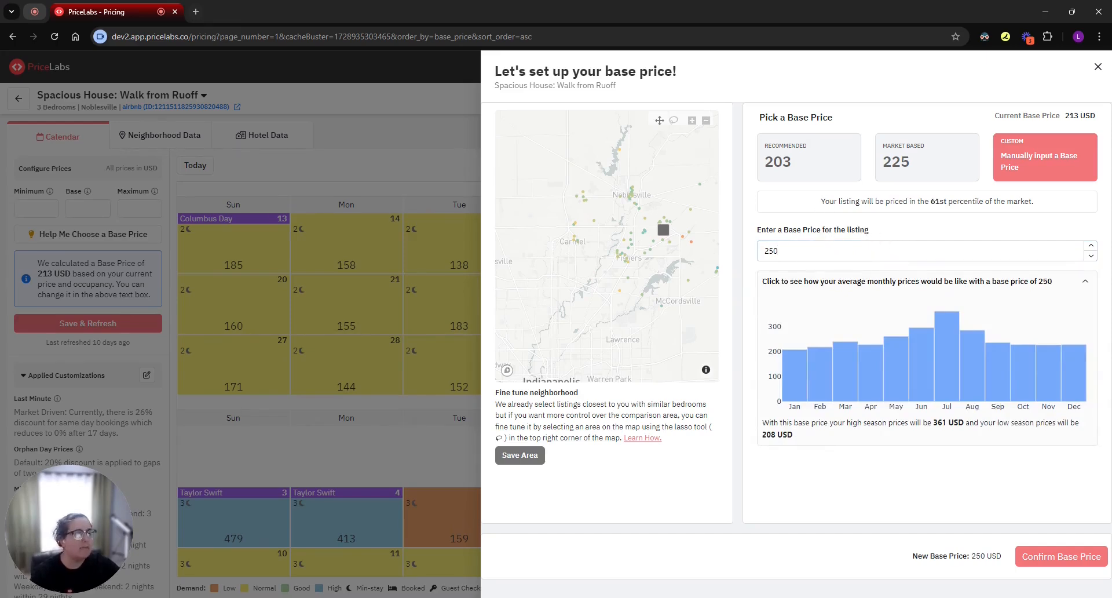
- Examine the market percentile and the monthly average prices for the custom base price of 250
left_click_drag(820, 200, 1035, 203)
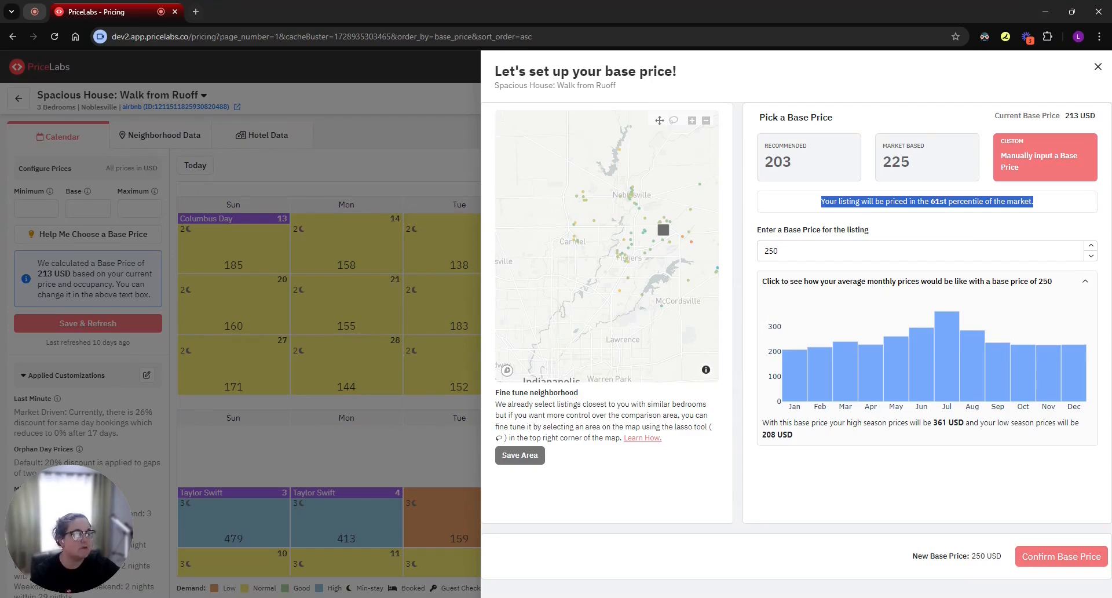
left_click(948, 226)
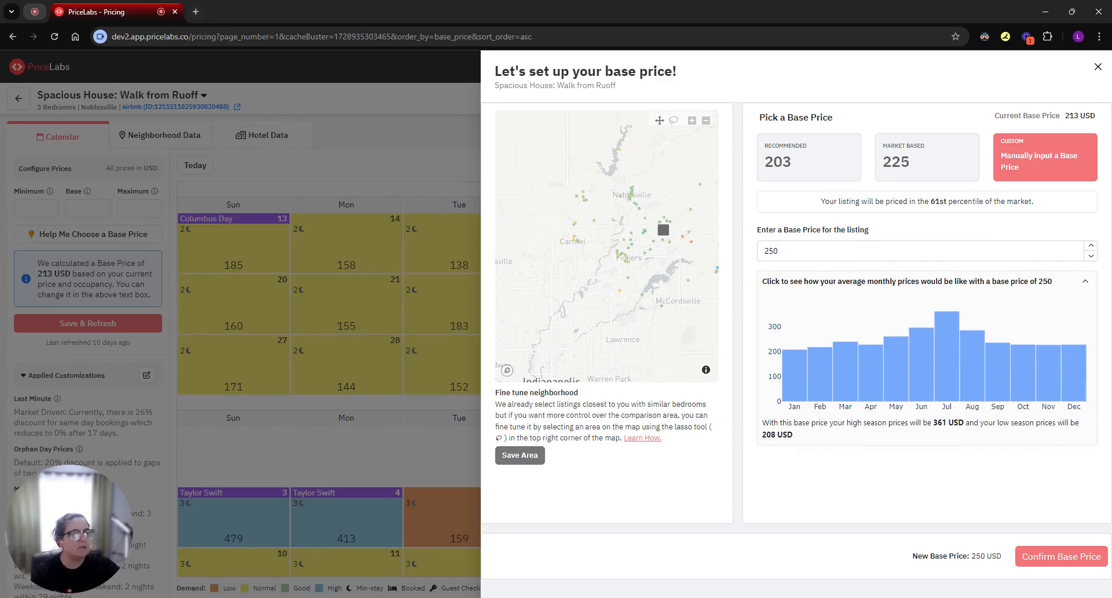
mouse_move(952, 347)
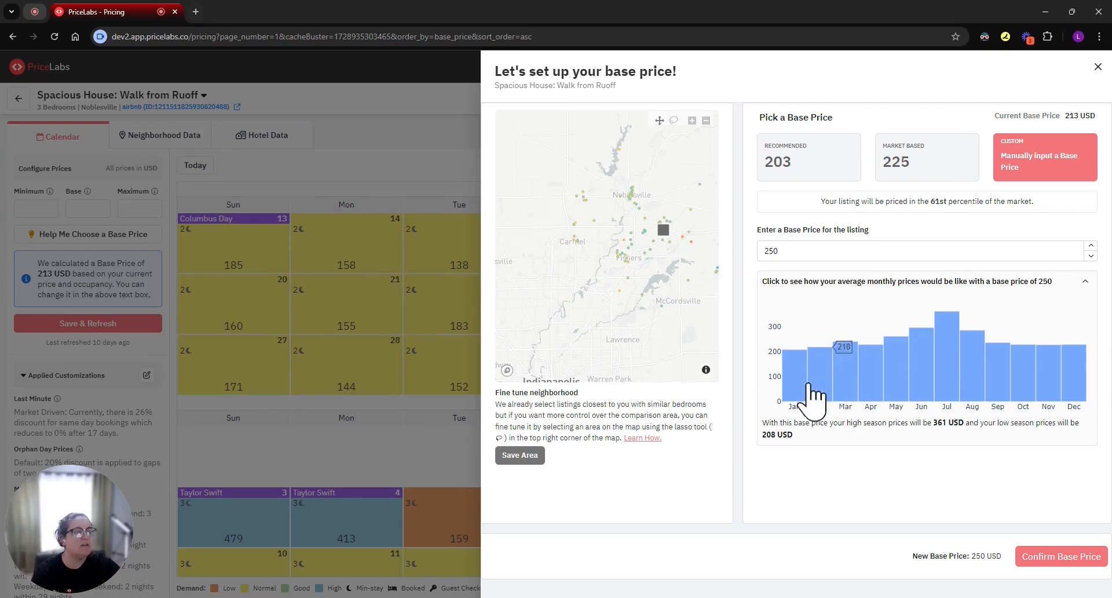
mouse_move(794, 384)
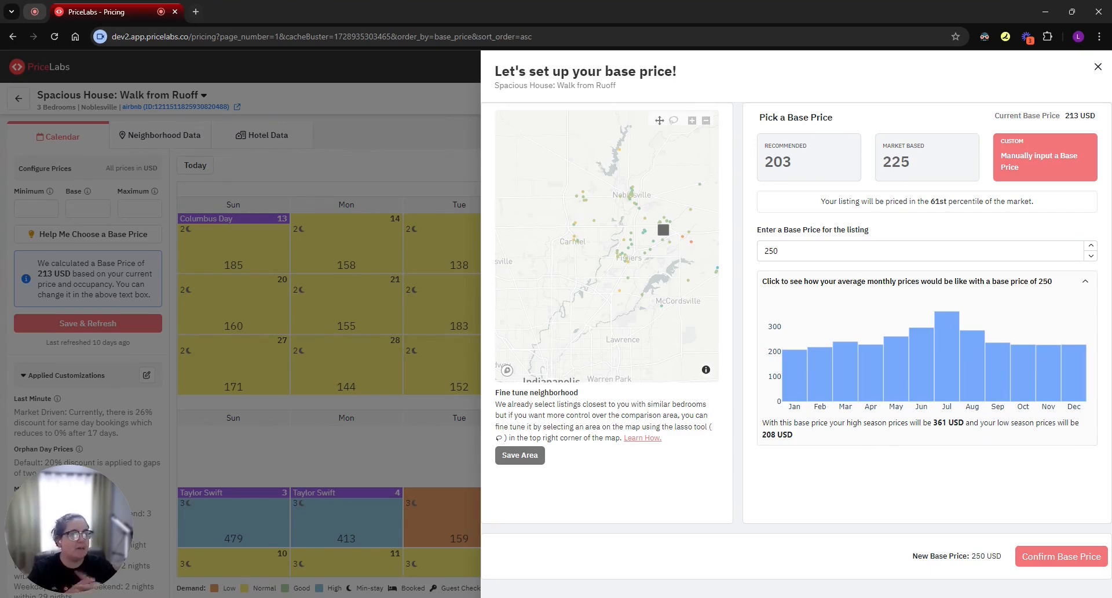
- Leave the base price setup without confirming a price and set the listing's minimum price to 149 USD
left_click(1098, 67)
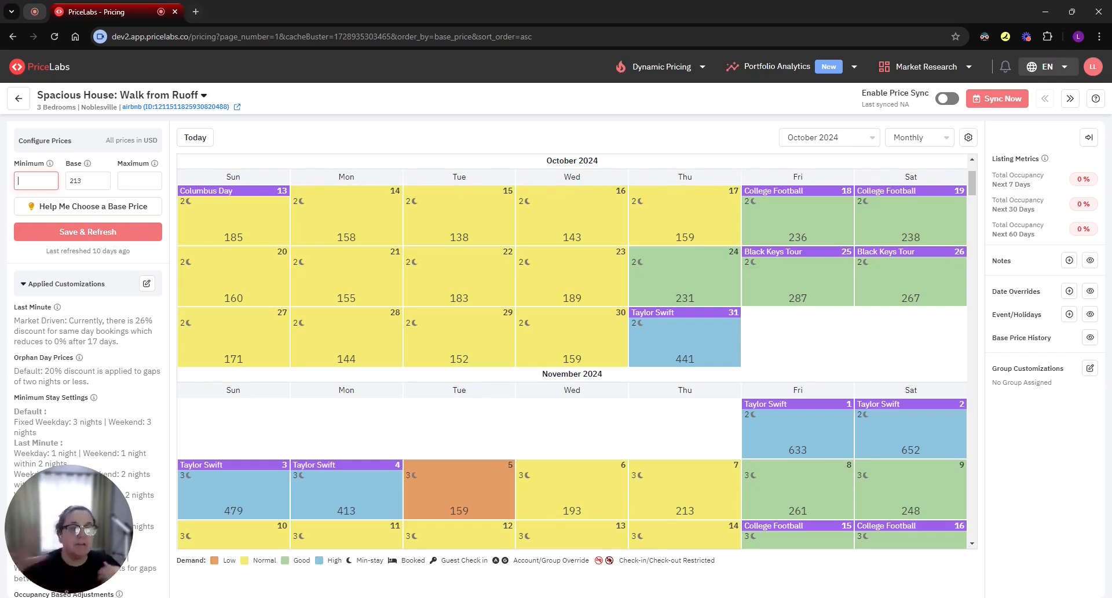
type("149")
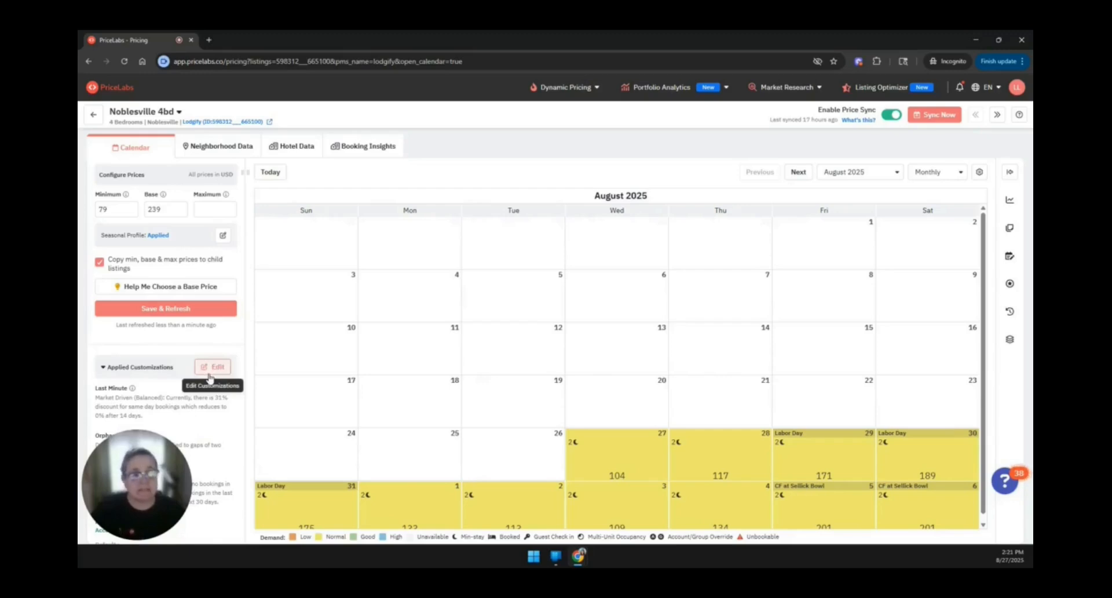
- In the Noblesville 4bd listing's customizations, enable Minimum Stay Settings with the PriceLabs Recommended (Short-Term Rental) profile
left_click(209, 368)
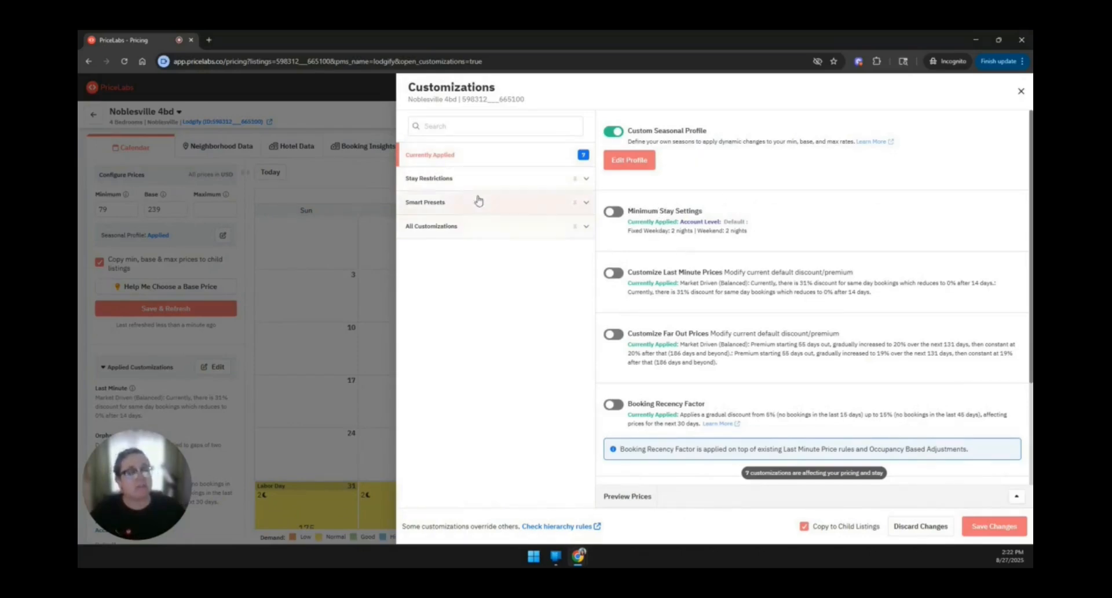
left_click(465, 184)
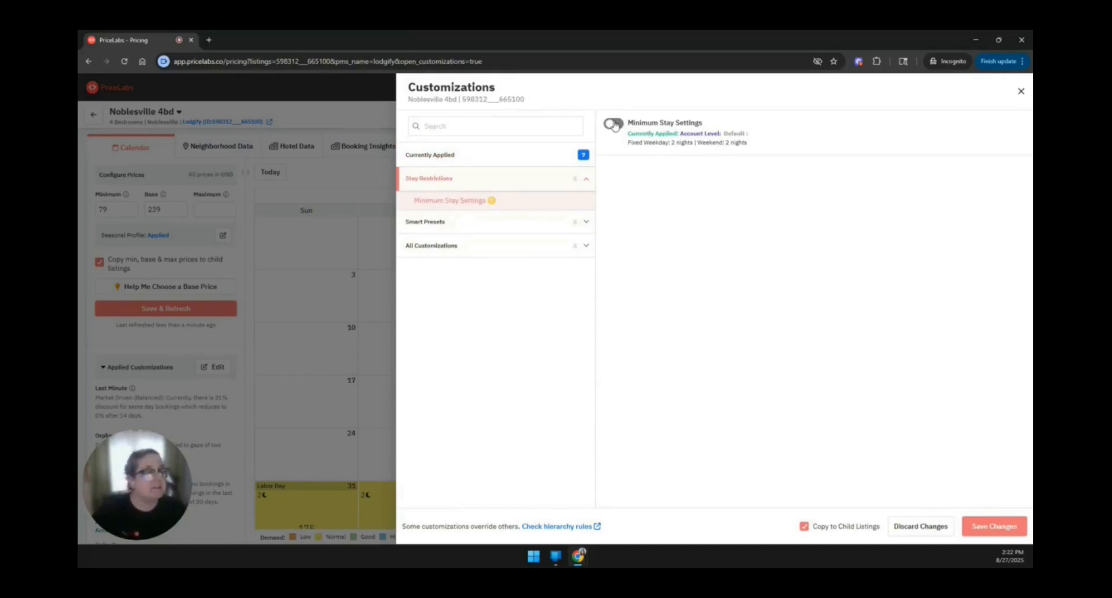
left_click(614, 124)
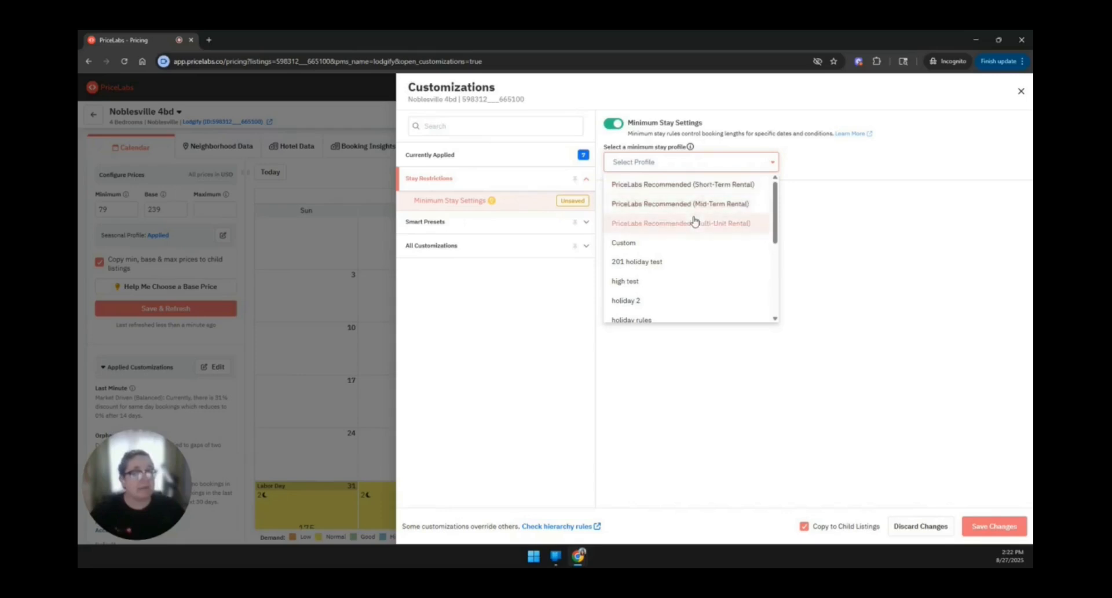
scroll(694, 223, "down", 1)
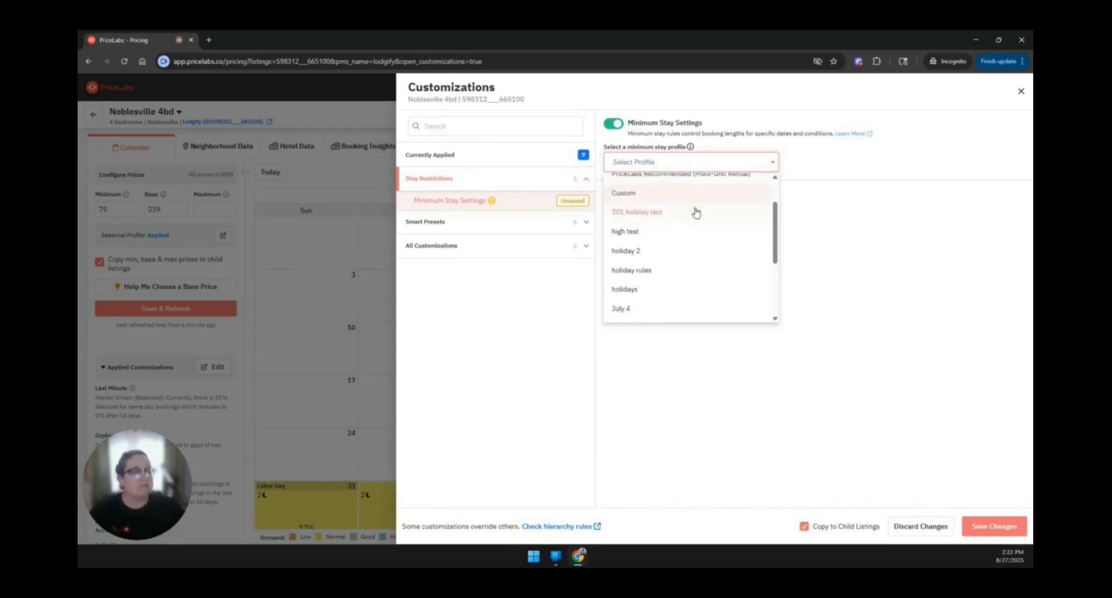
scroll(695, 217, "up", 1)
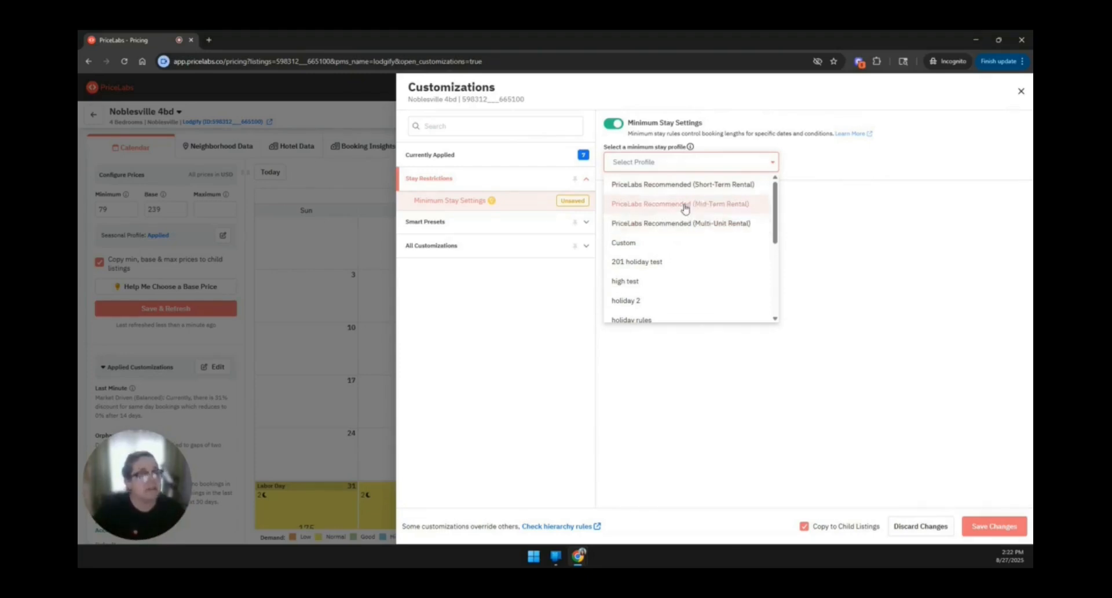
left_click(703, 185)
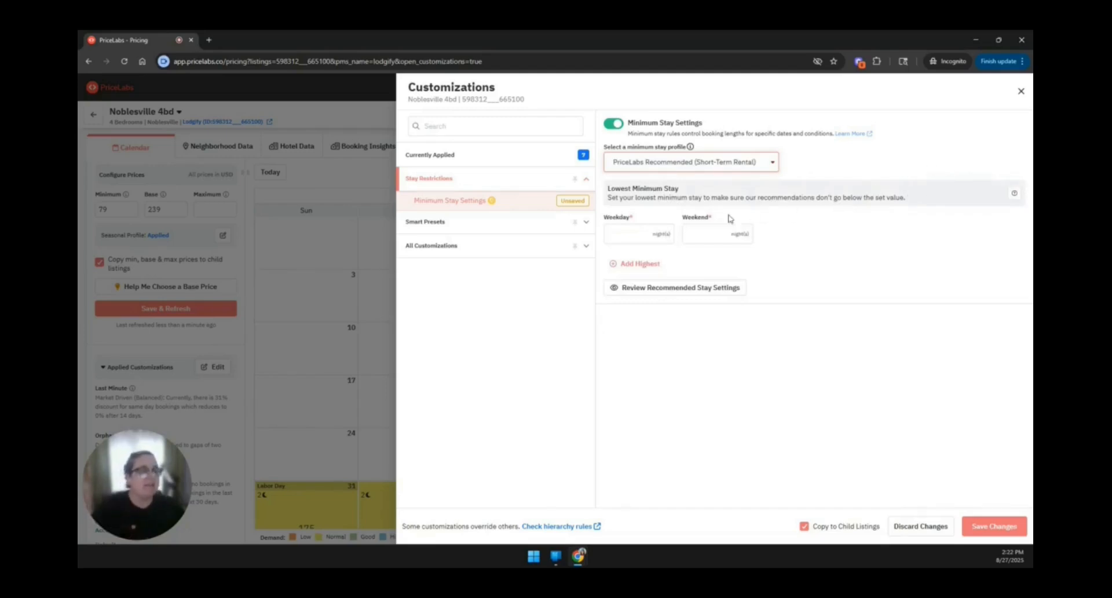
- Set the lowest minimum stay to 7 nights for both weekdays and weekends
left_click(644, 238)
left_click(644, 238)
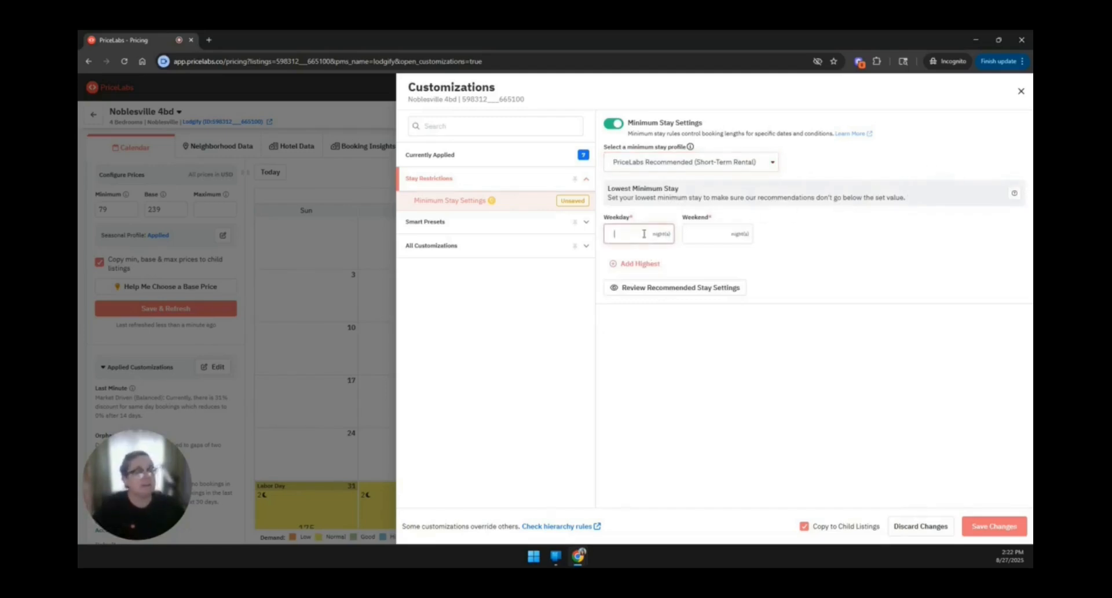
left_click_drag(618, 194, 688, 192)
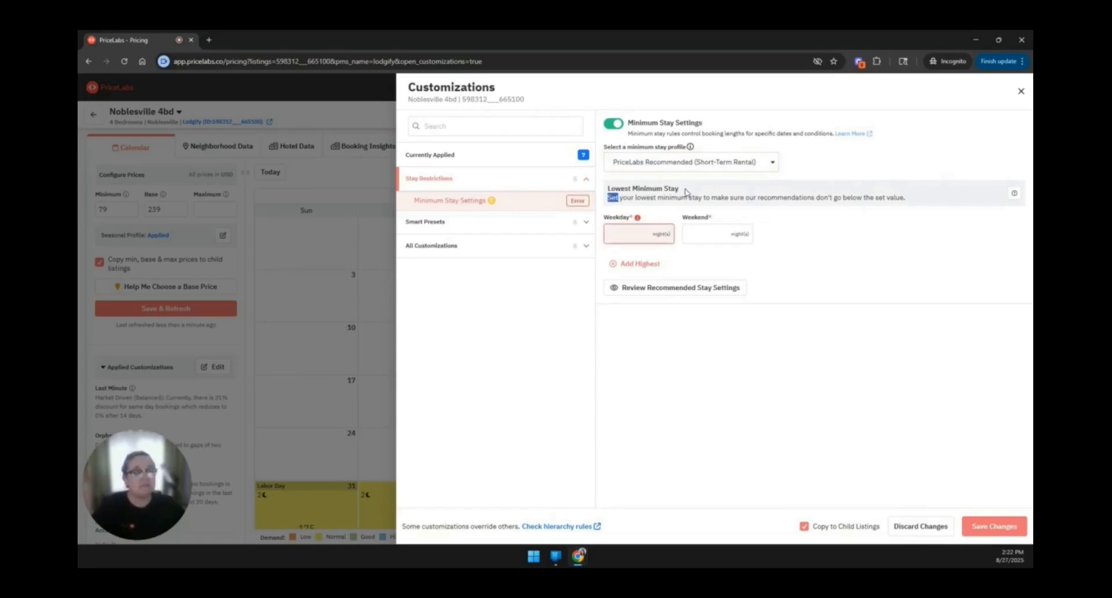
left_click(695, 194)
left_click(617, 232)
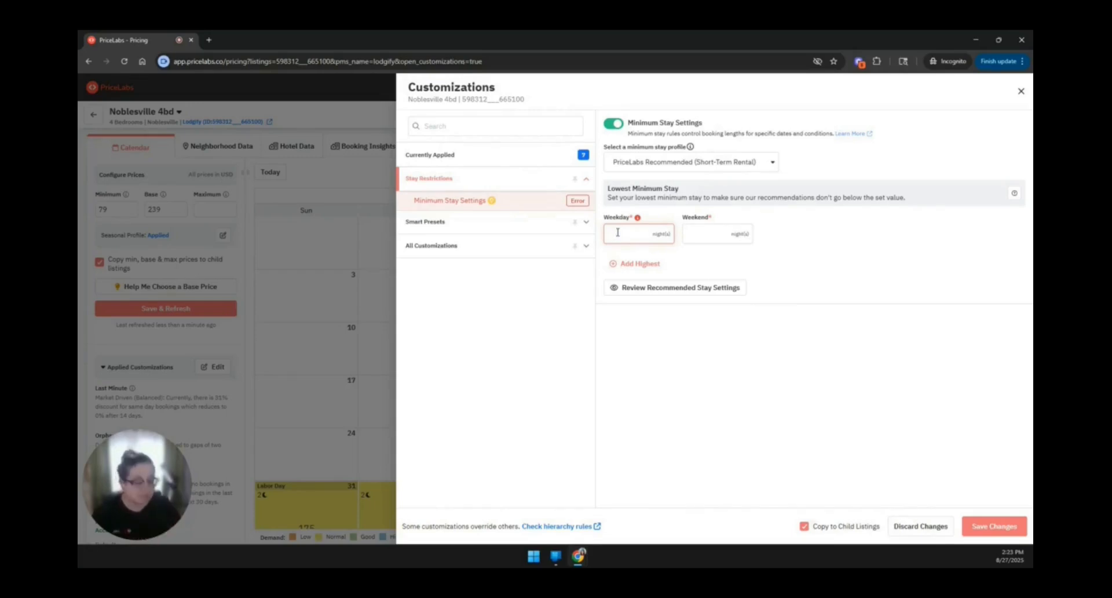
type("7")
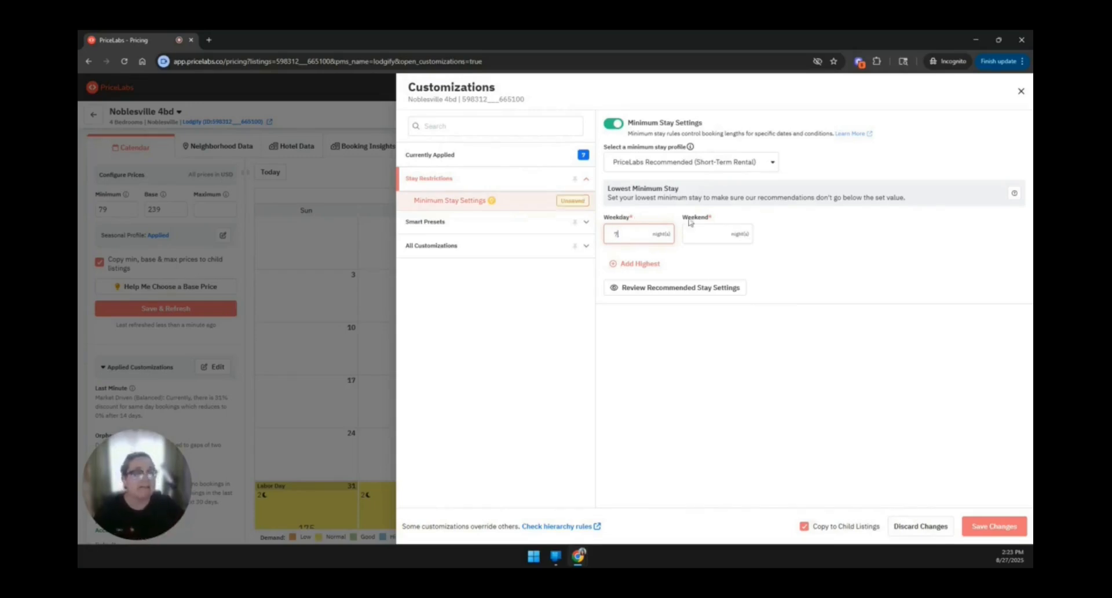
left_click(684, 234)
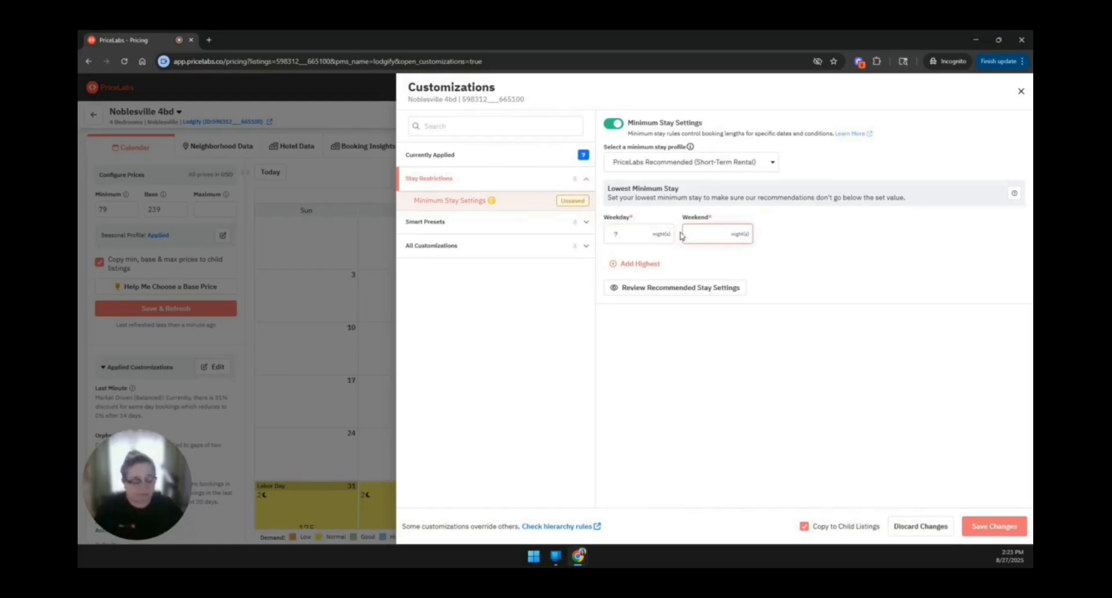
type("7")
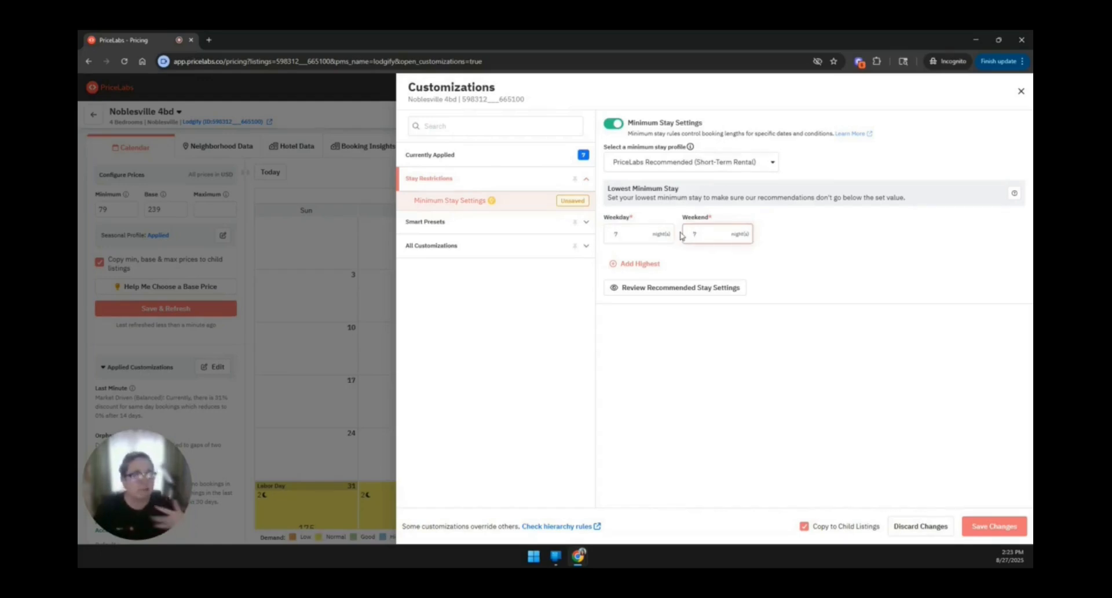
- Change the lowest minimum stay to 1 night for both weekdays and weekends
double_click(645, 236)
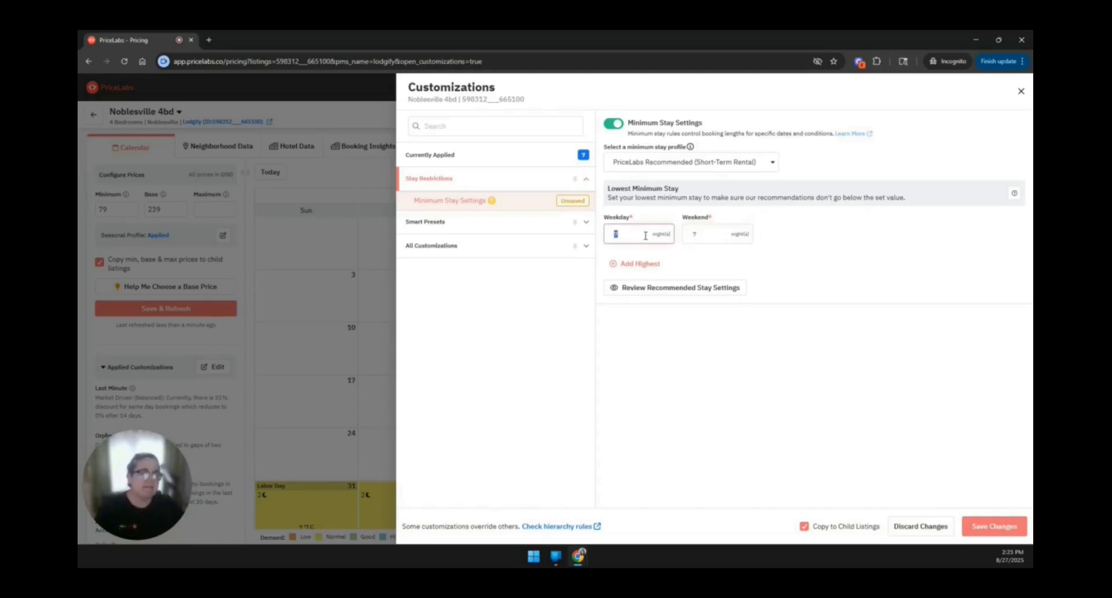
key("BackSpace")
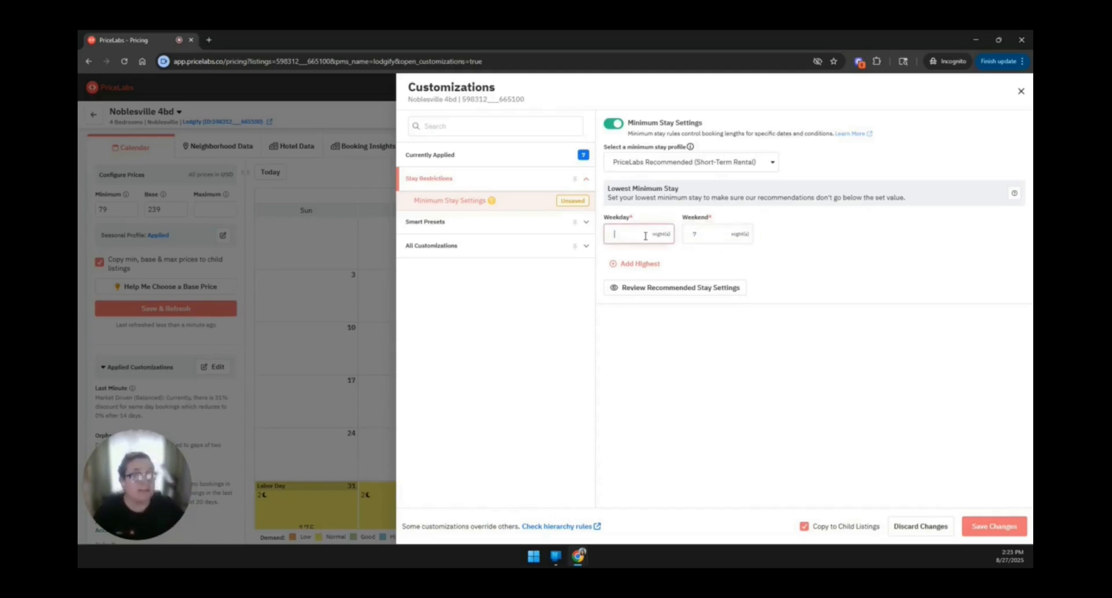
double_click(713, 232)
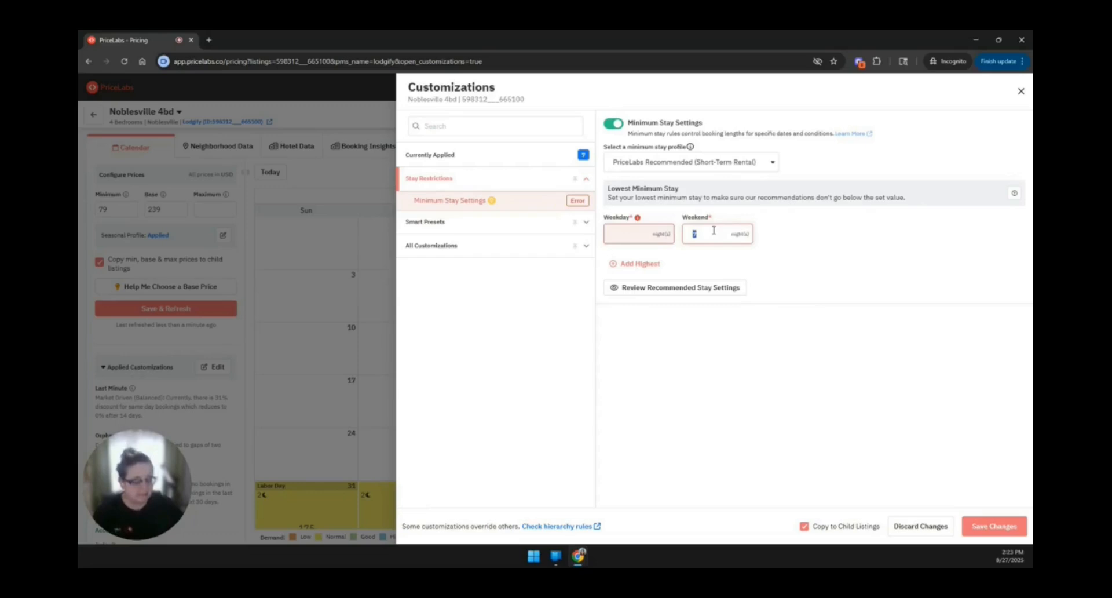
left_click(625, 235)
type("1")
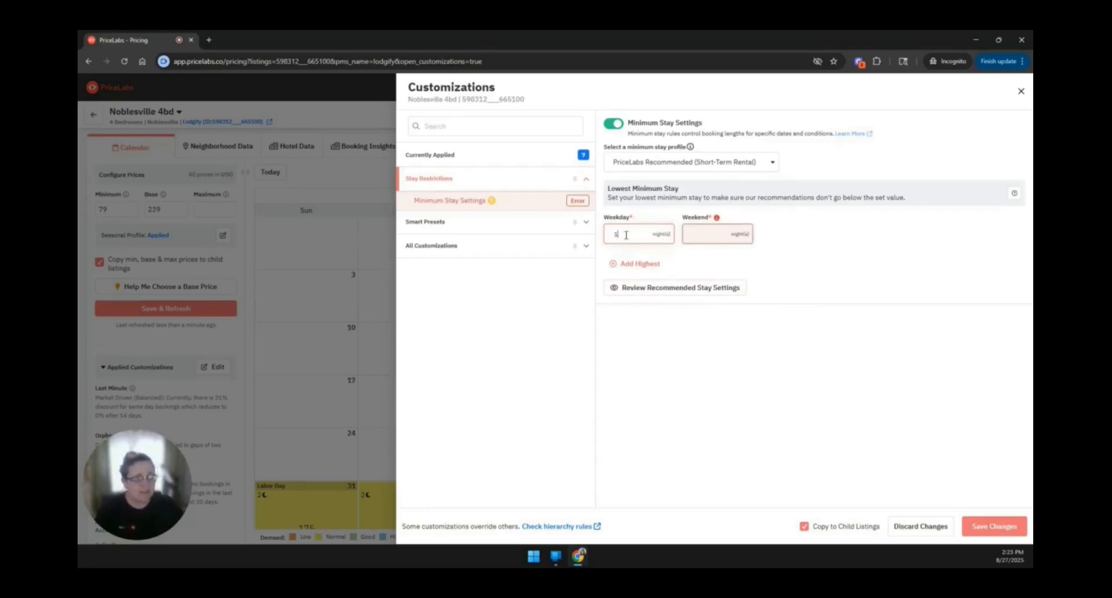
left_click(699, 236)
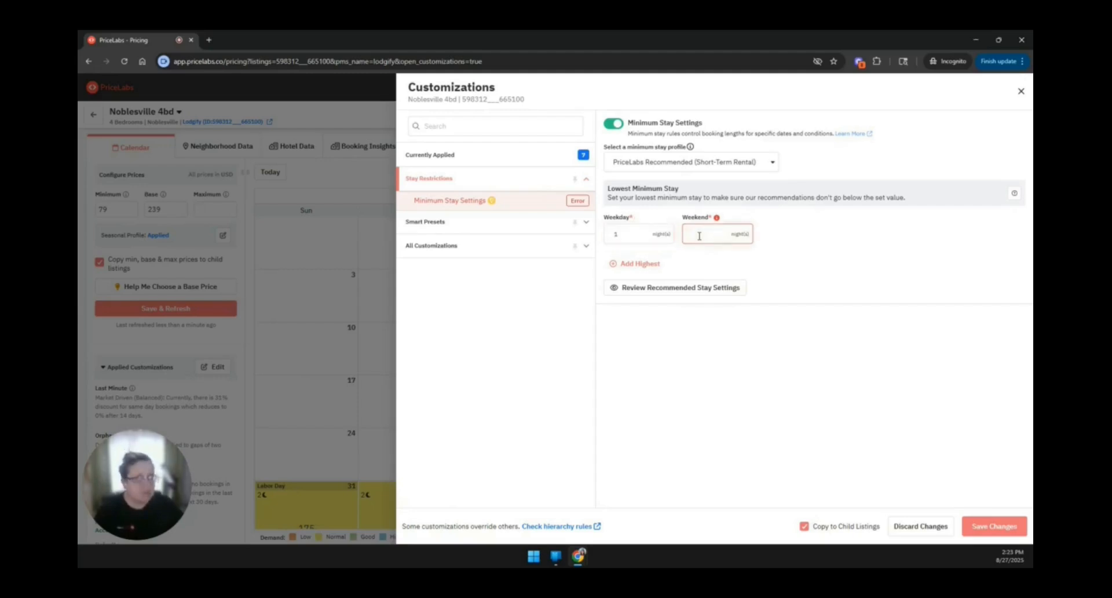
type("1")
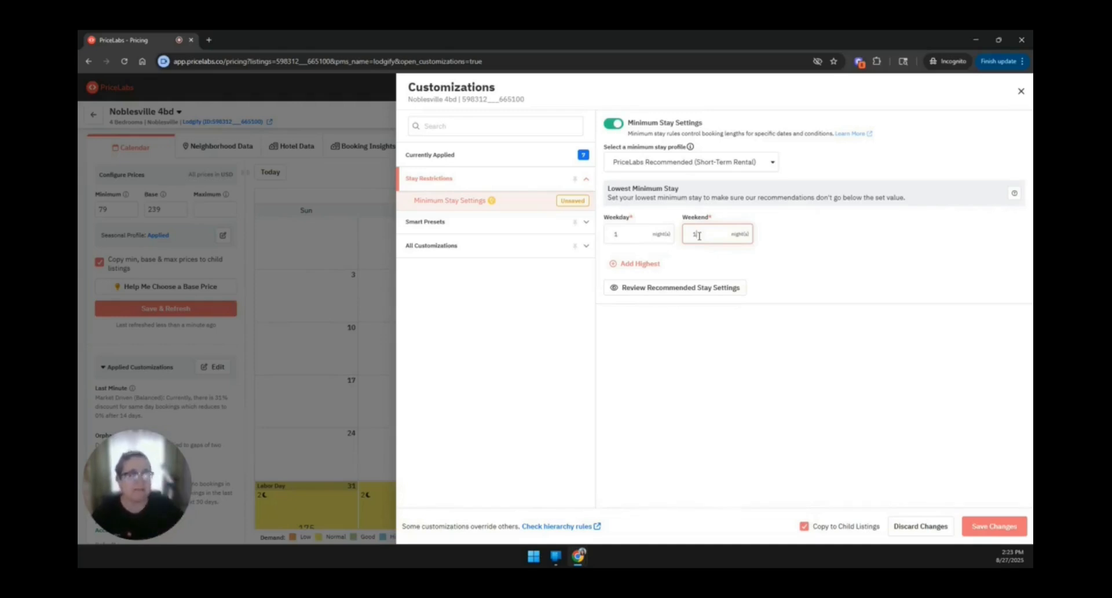
- Briefly add and remove the highest minimum stay limits, and open the review of the recommended stay settings
left_click(644, 268)
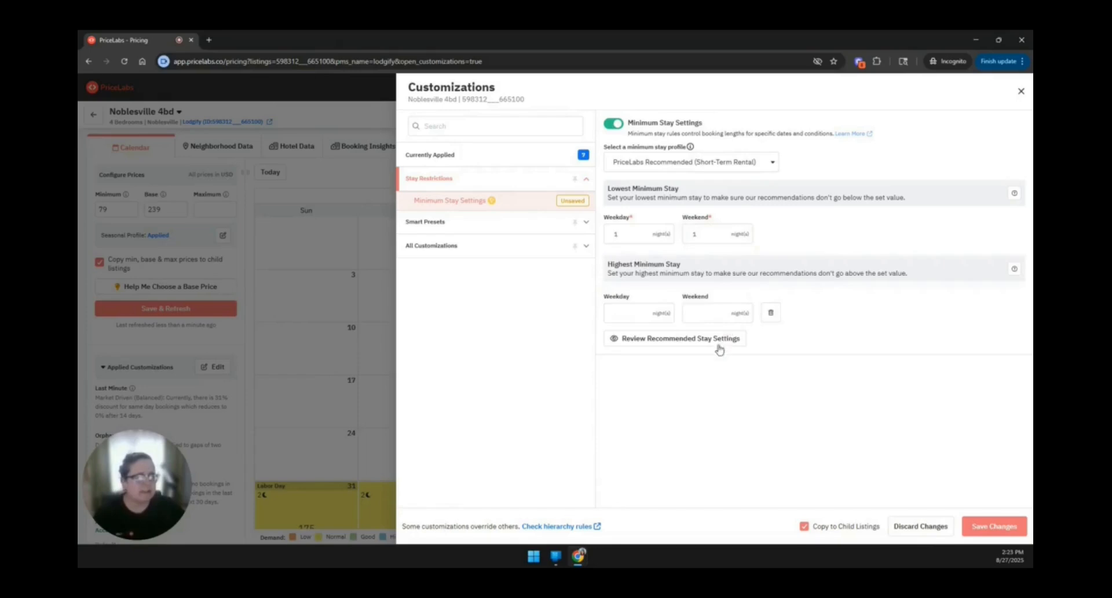
left_click(772, 312)
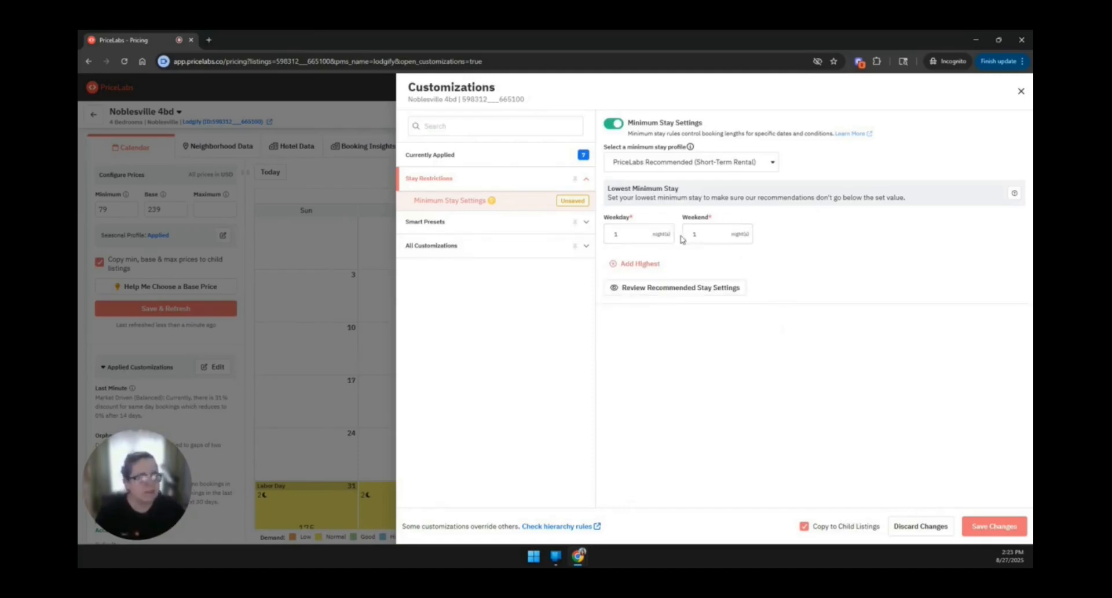
left_click(640, 300)
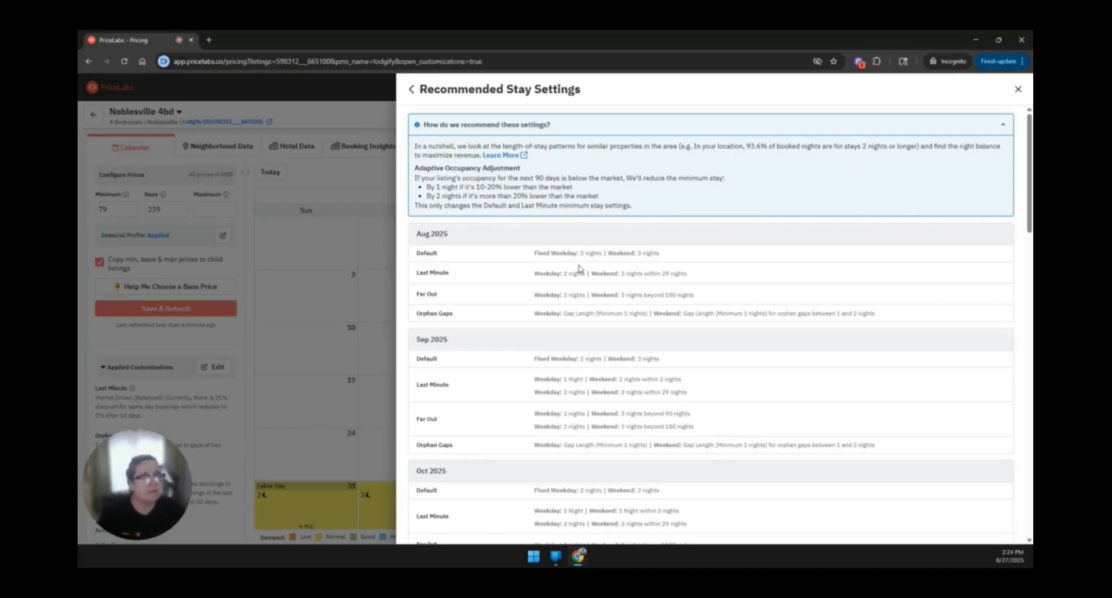
- Examine the recommended stay settings by month, focusing on the October 2025 default minimum stays for weekdays and weekends
left_click_drag(418, 233, 463, 238)
scroll(478, 298, "down", 2)
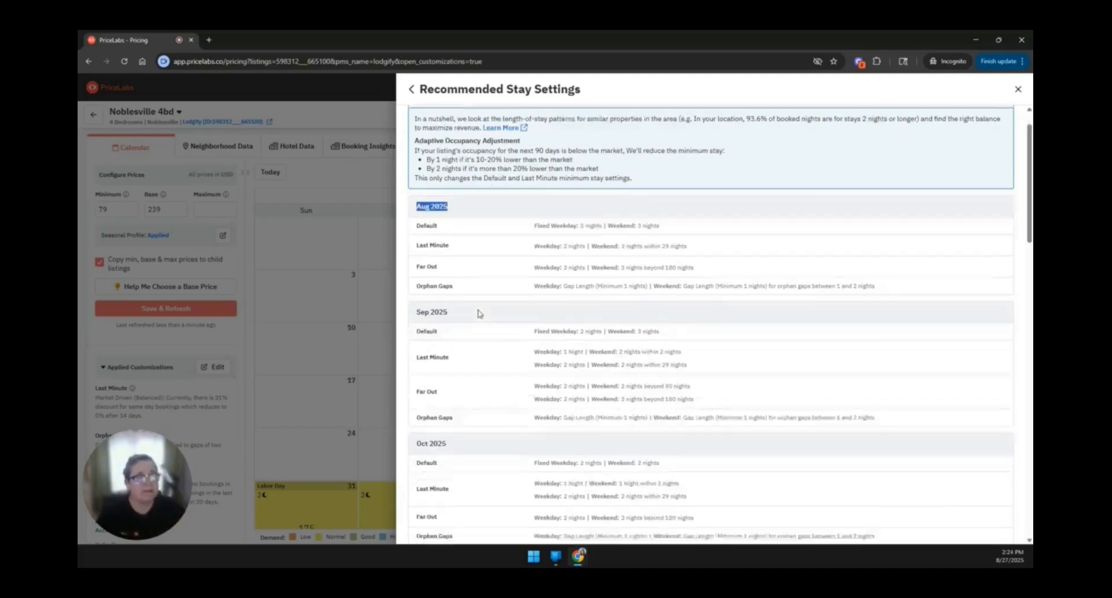
left_click(488, 301)
scroll(488, 301, "down", 3)
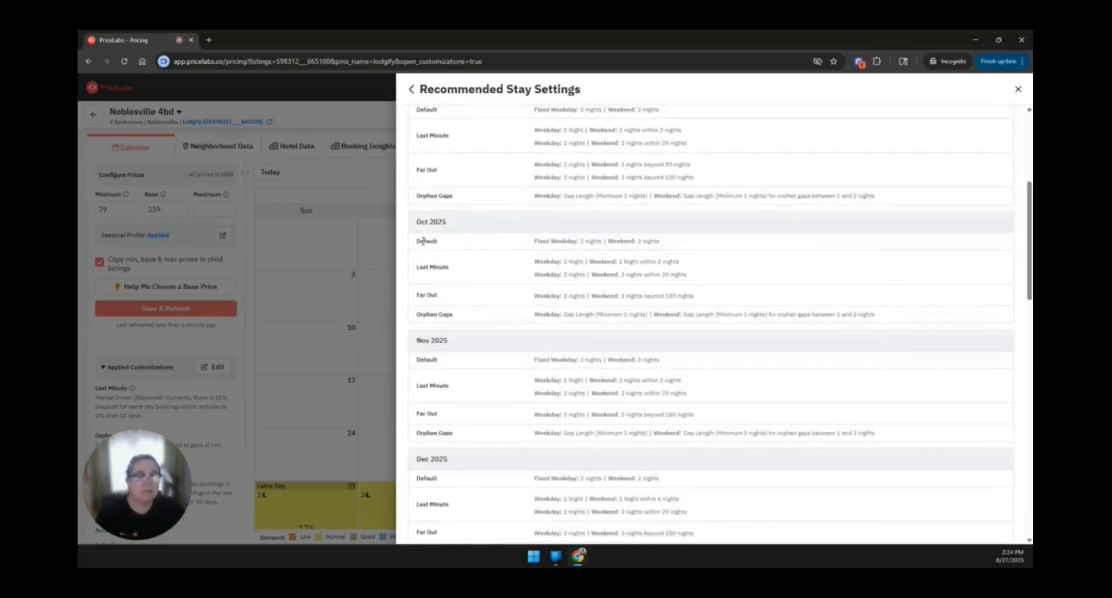
left_click_drag(422, 241, 627, 241)
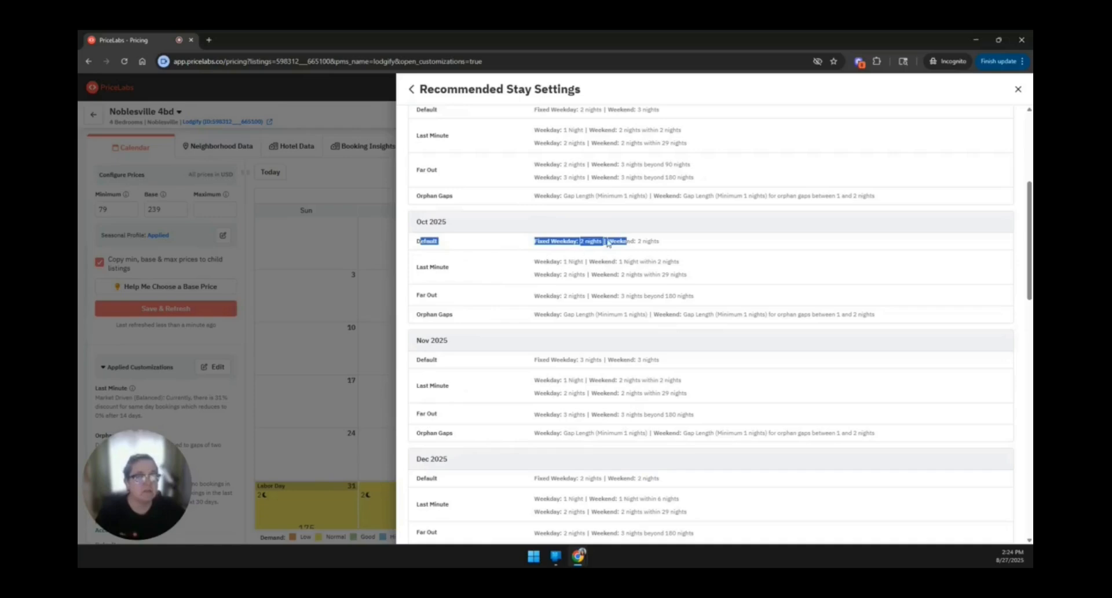
left_click(608, 242)
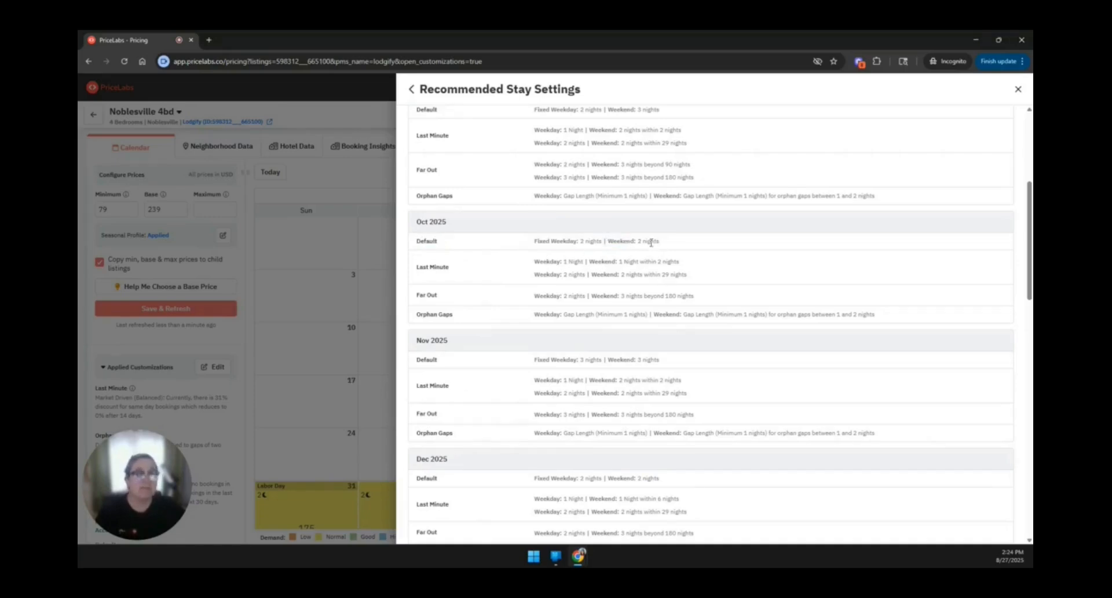
left_click_drag(651, 242, 521, 249)
left_click(519, 243)
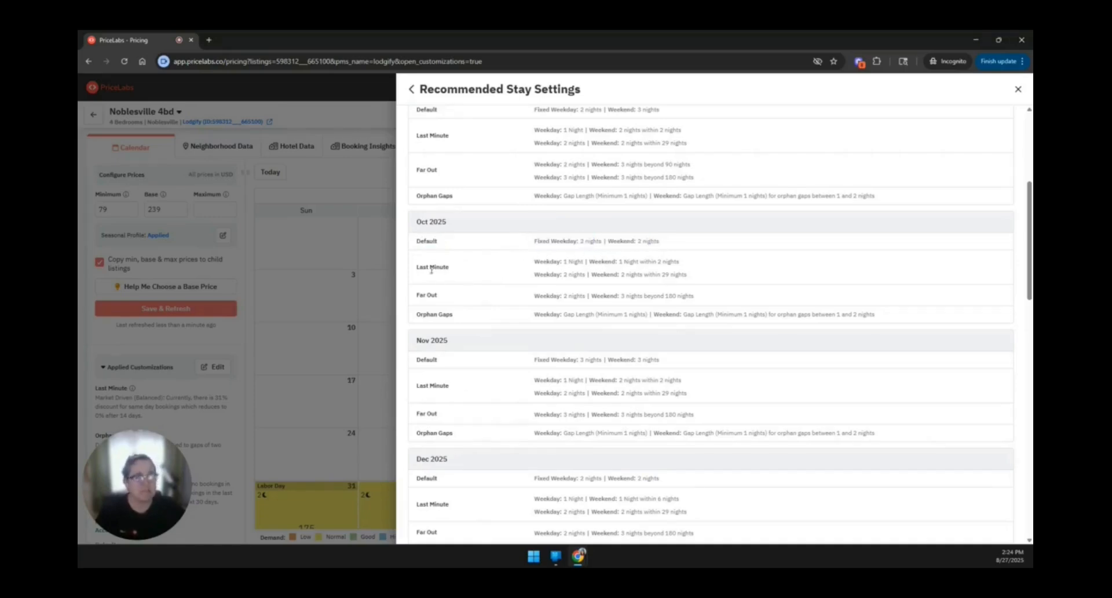
- Examine the October 2025 last-minute minimum stay rules and the booking windows they apply to
left_click_drag(415, 270, 460, 270)
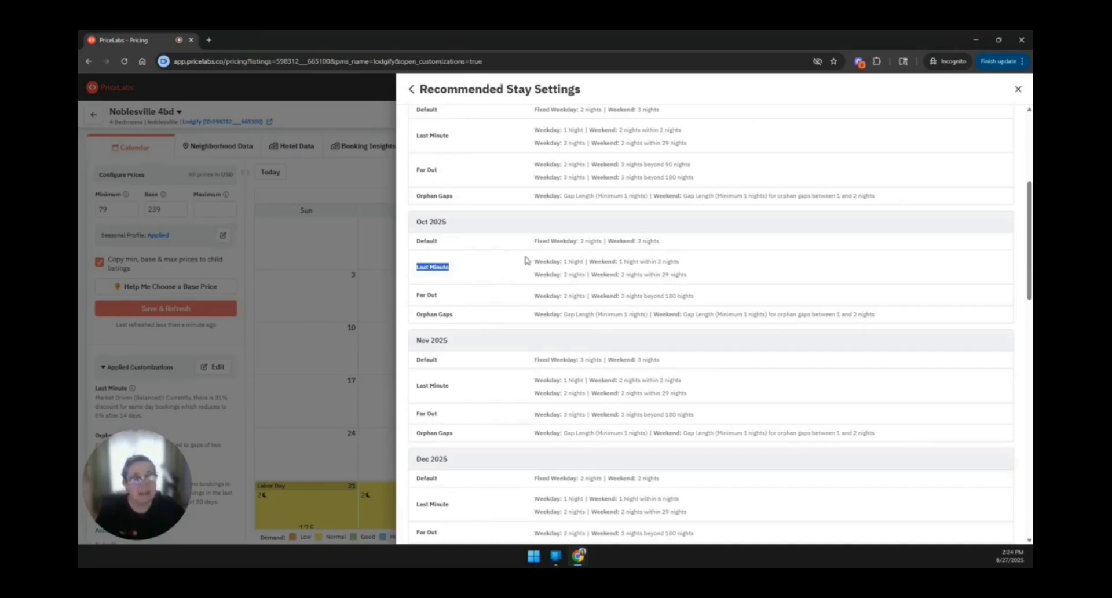
left_click_drag(529, 265, 592, 263)
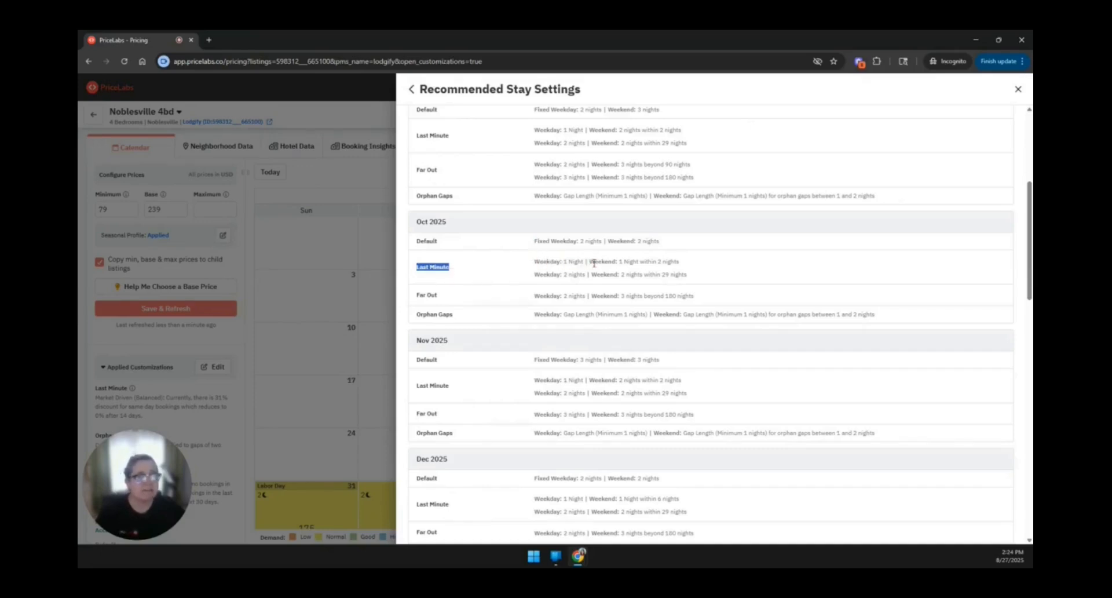
left_click(595, 264)
left_click_drag(676, 262, 648, 263)
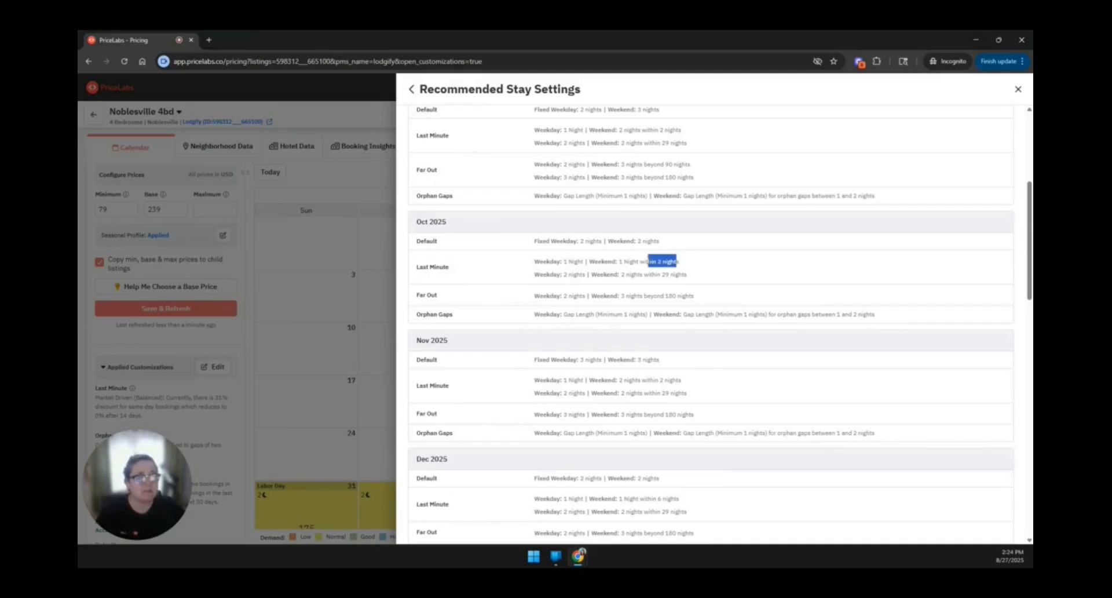
left_click(689, 276)
left_click_drag(689, 278, 651, 279)
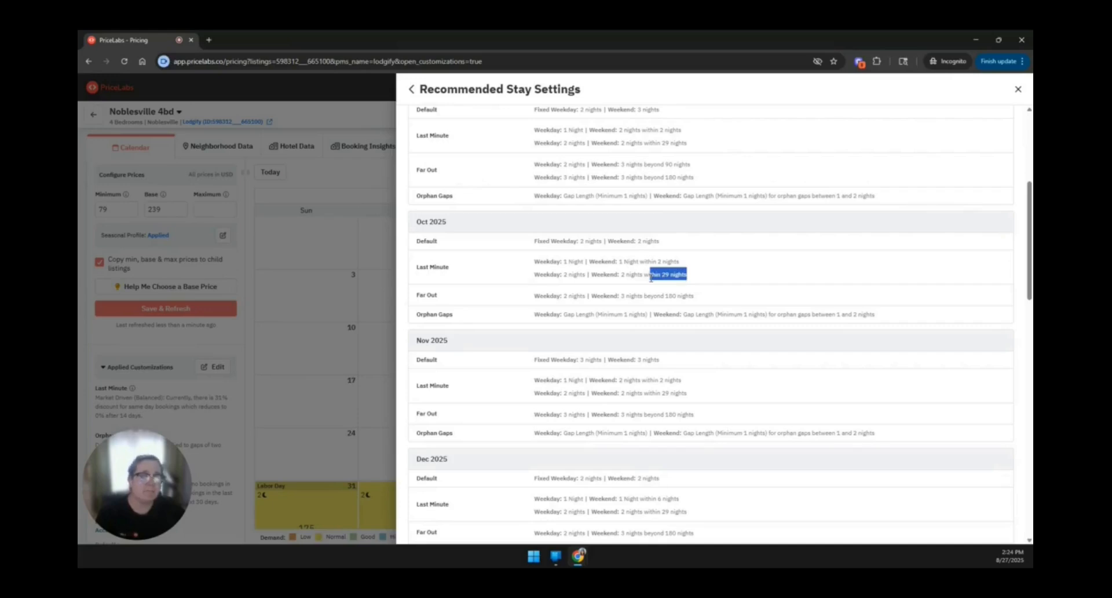
left_click_drag(651, 279, 649, 278)
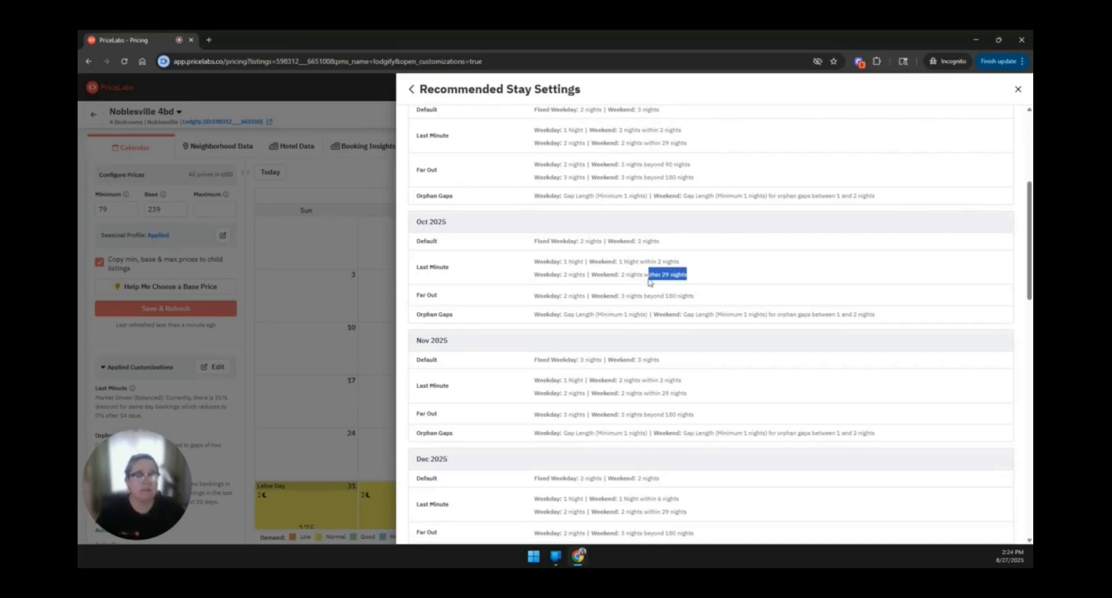
left_click(650, 283)
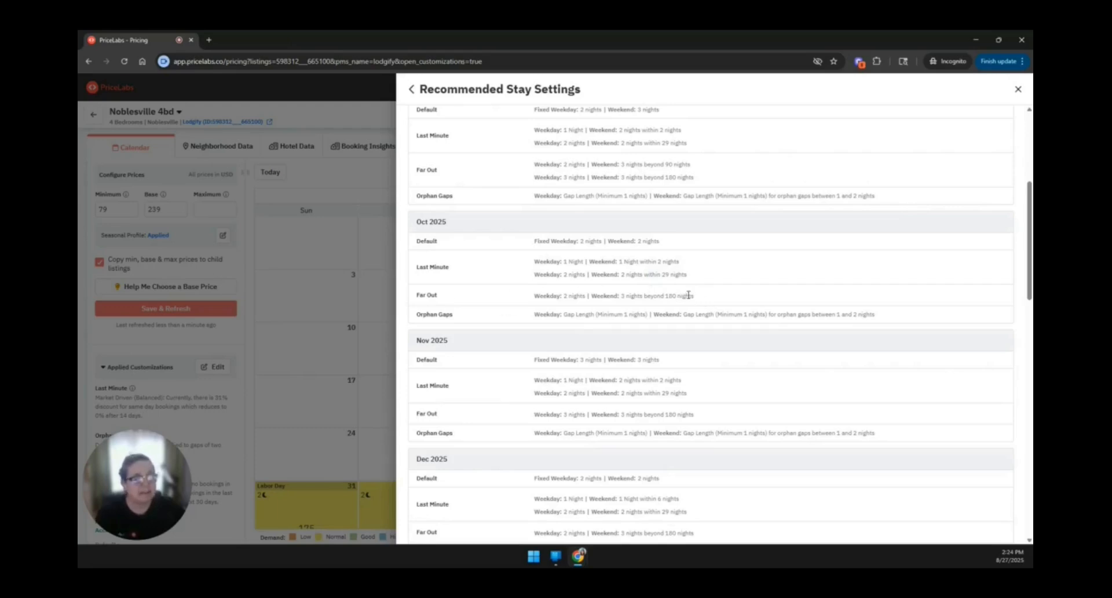
- Examine the October 2025 far-out and orphan gap minimum stay rules
left_click_drag(693, 295, 665, 296)
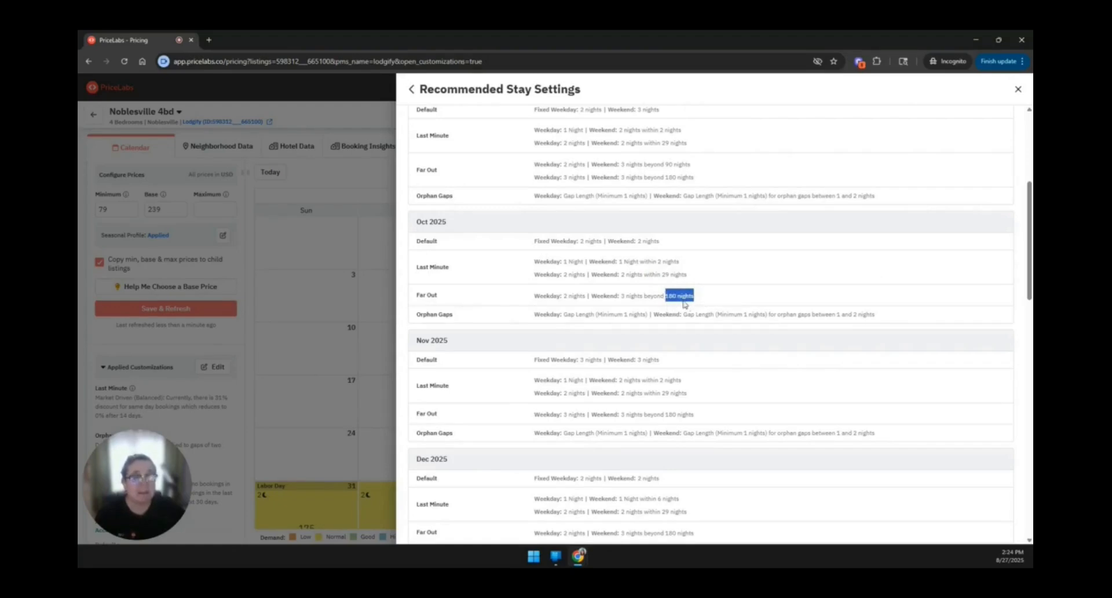
left_click(657, 308)
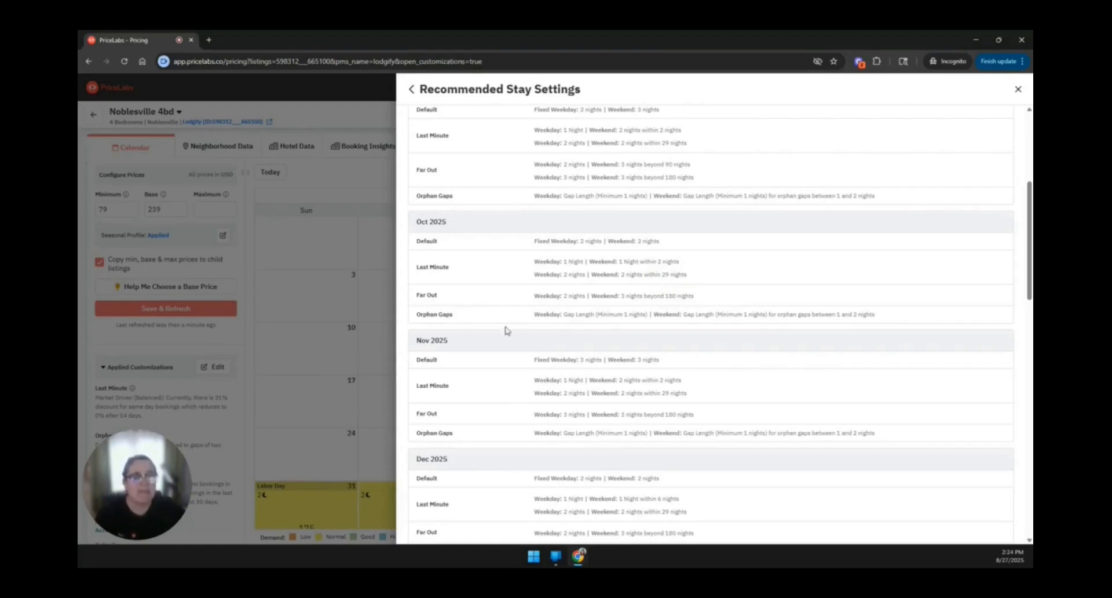
triple_click(438, 313)
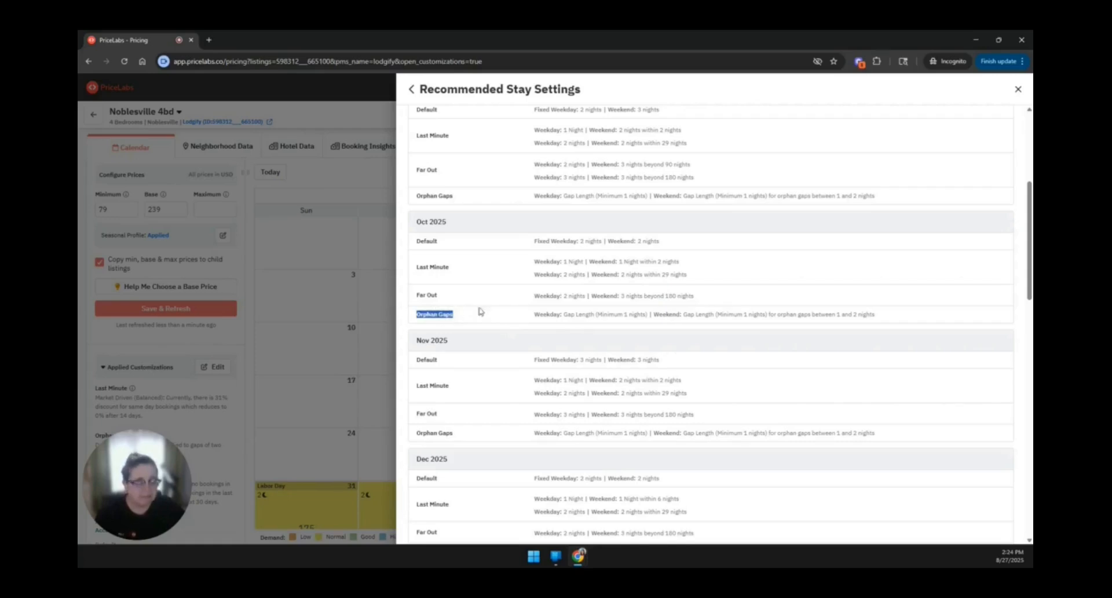
left_click(764, 289)
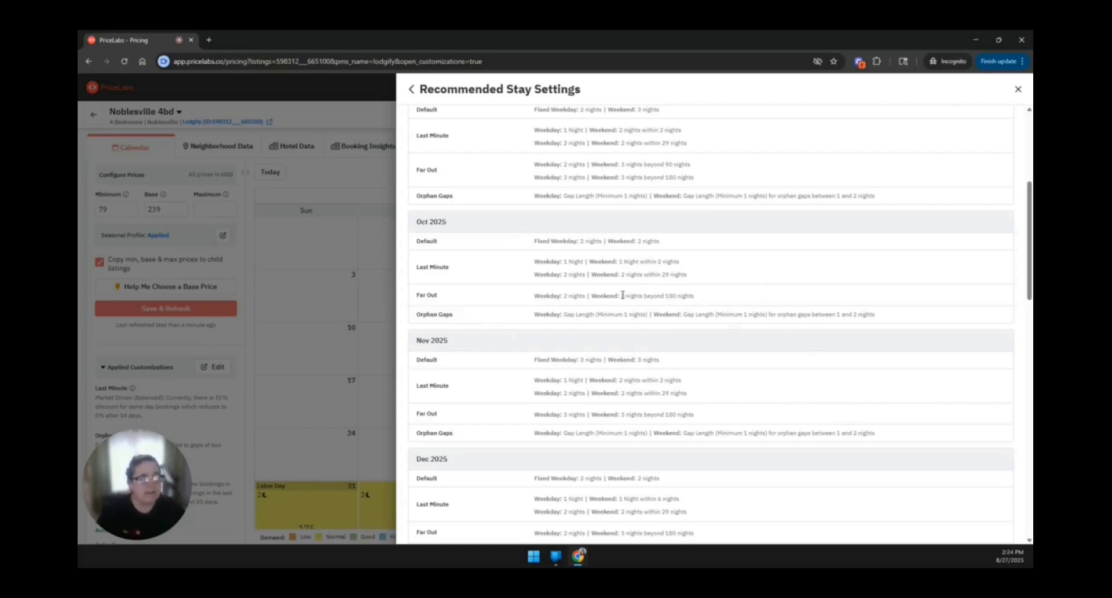
left_click_drag(620, 295, 699, 304)
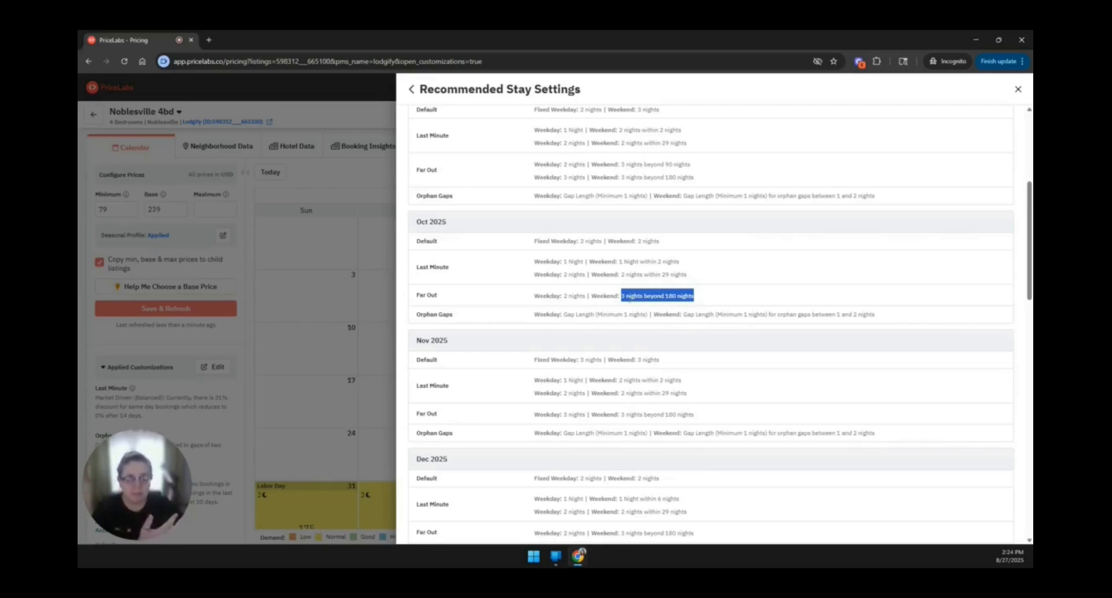
double_click(610, 313)
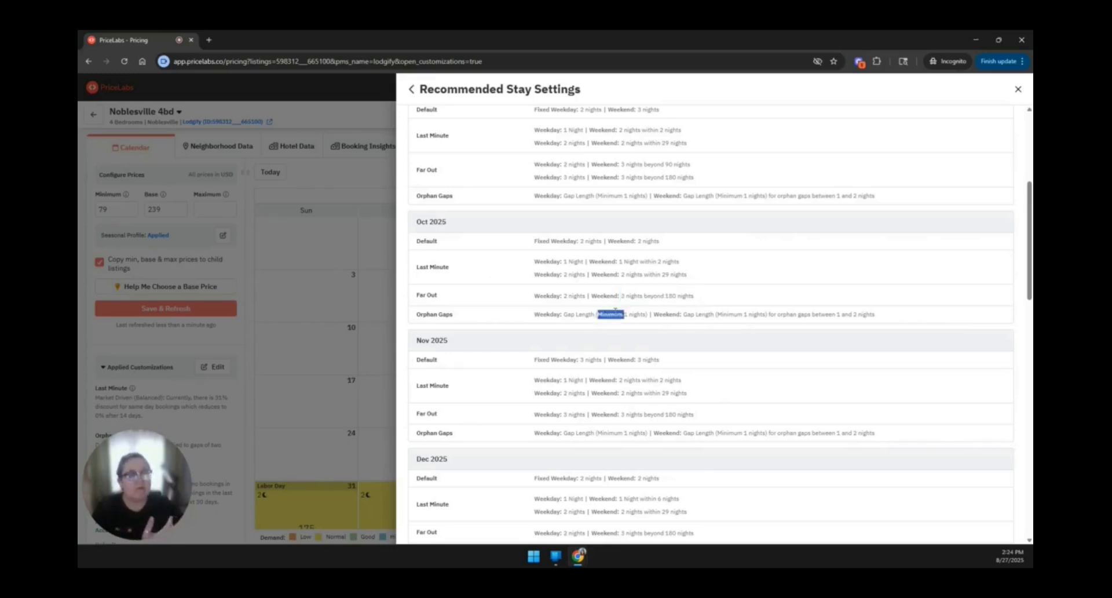
triple_click(615, 313)
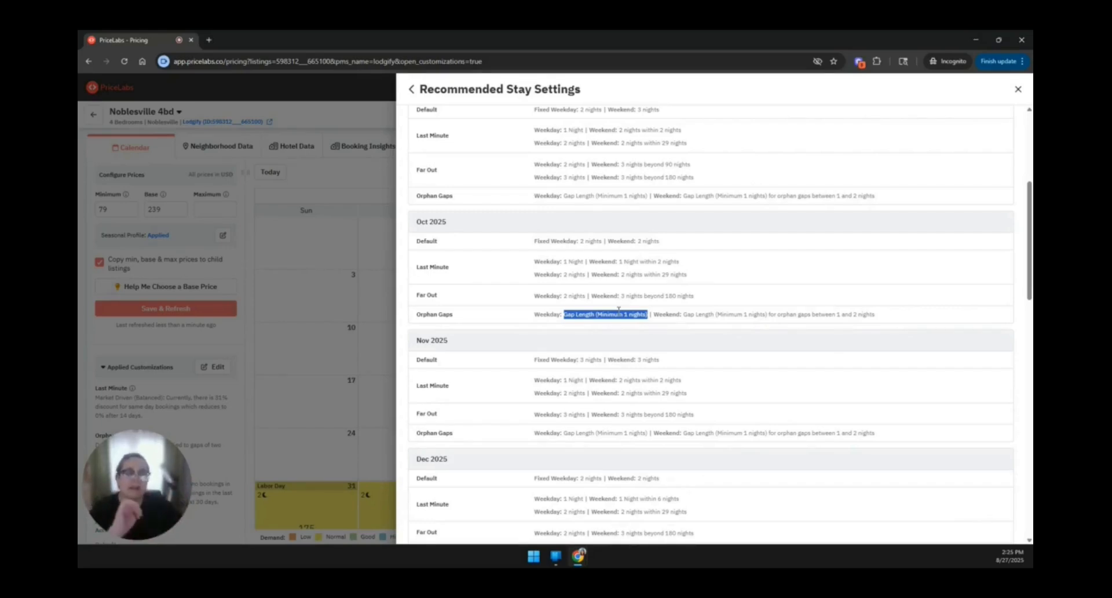
- Review the recommended stay settings for the following months, and return to the listing's customizations
left_click(559, 253)
scroll(585, 272, "down", 2)
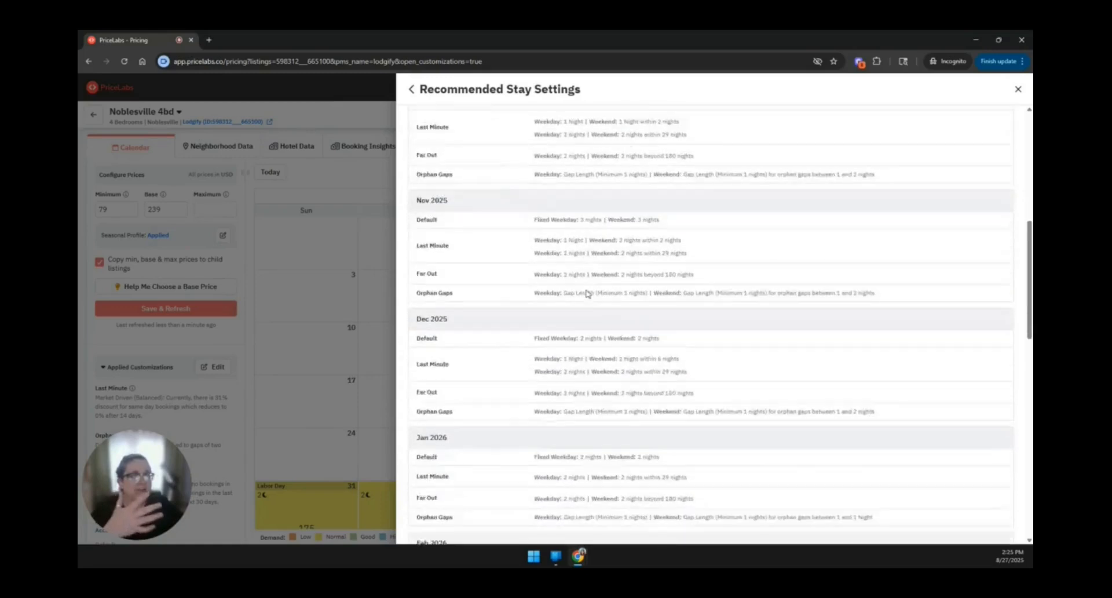
scroll(587, 292, "down", 4)
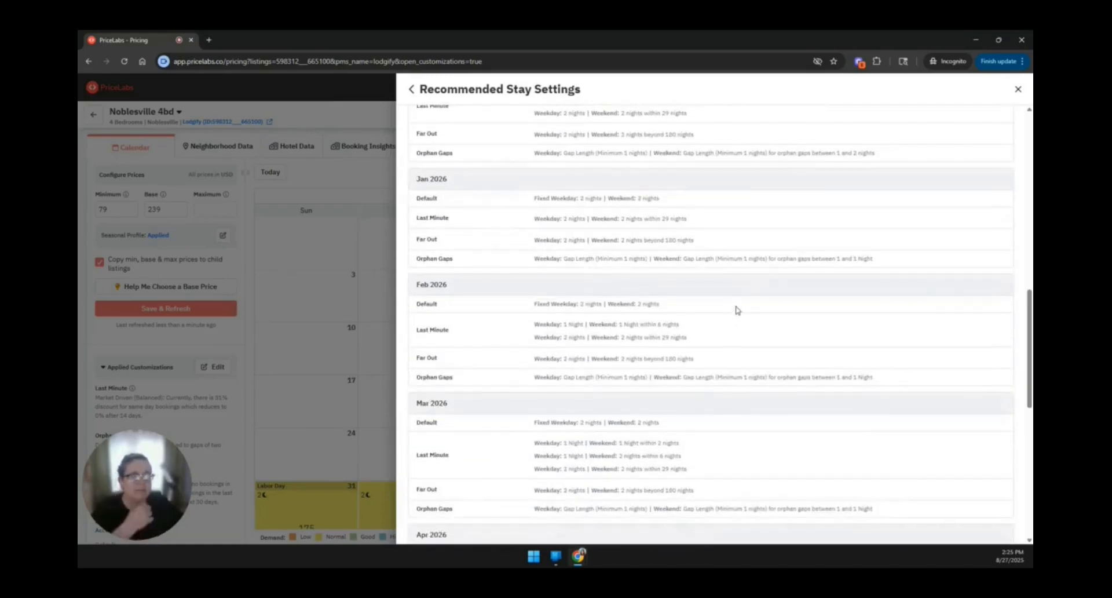
scroll(735, 307, "up", 10)
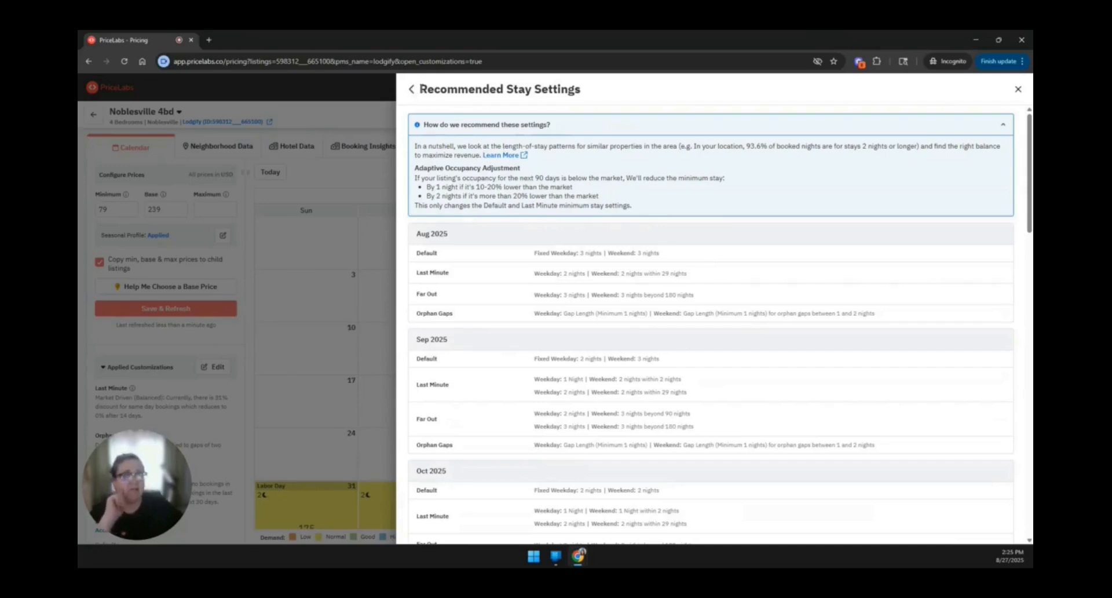
left_click(411, 91)
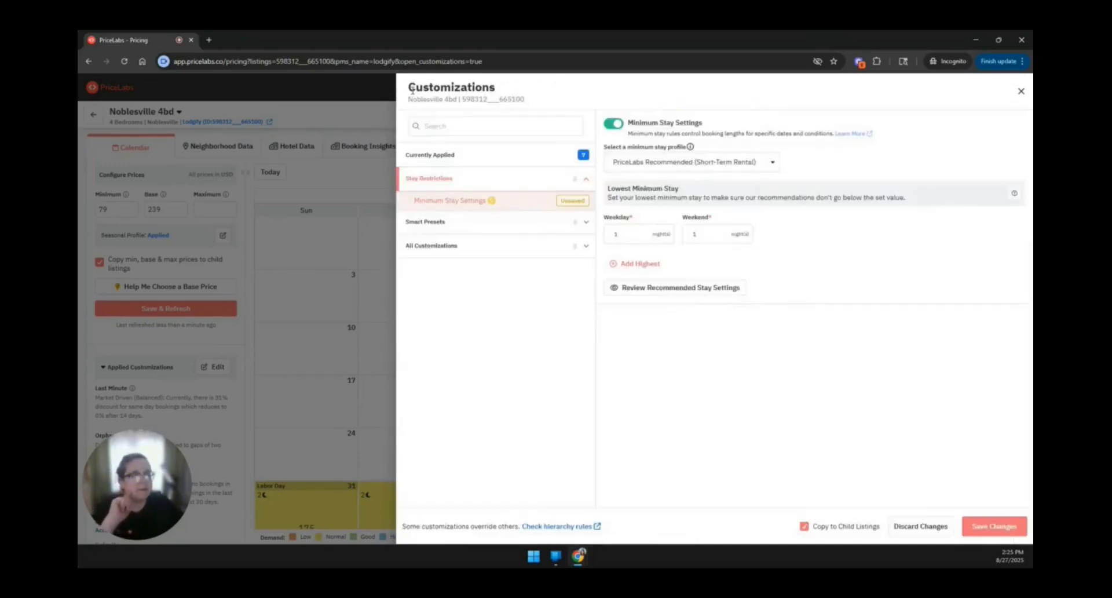
- Switch the minimum stay profile to PriceLabs Recommended (Mid-Term Rental), and change it to PriceLabs Recommended (Multi-Unit Rental)
left_click(669, 166)
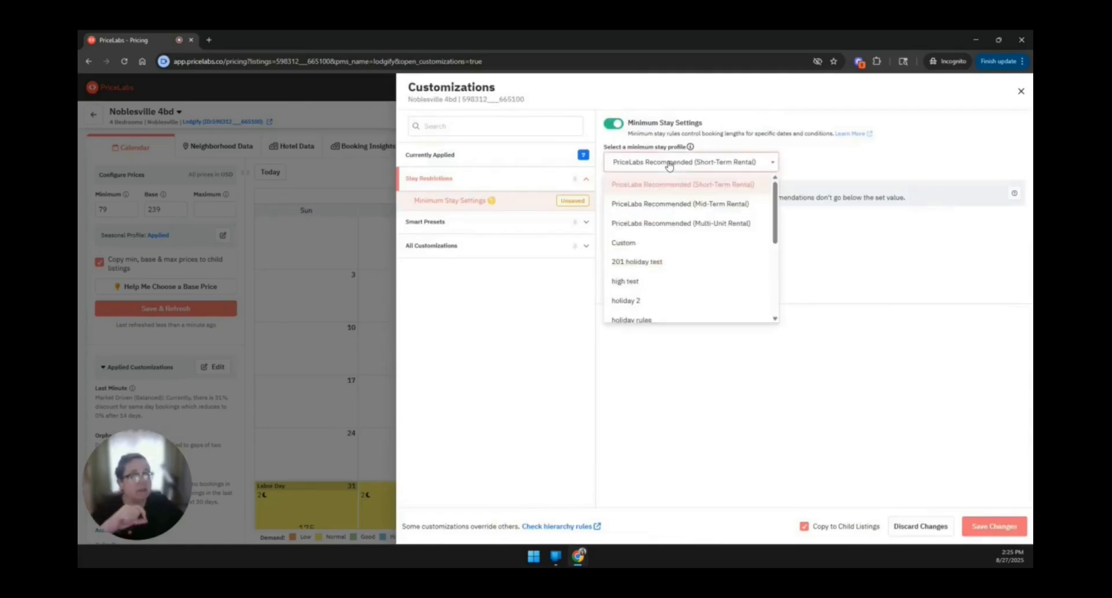
left_click(672, 208)
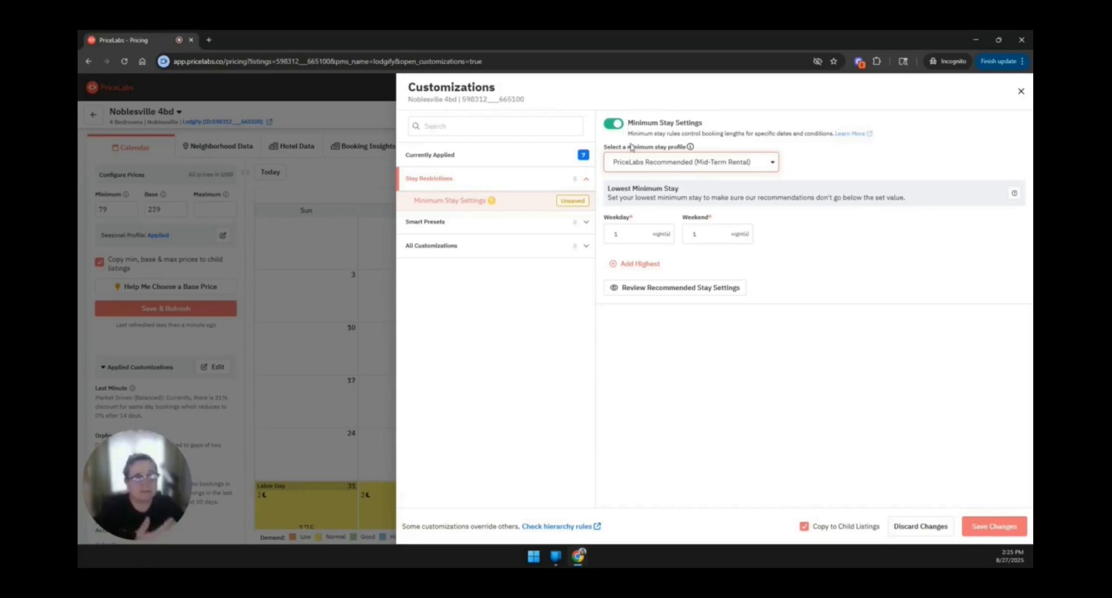
left_click(639, 162)
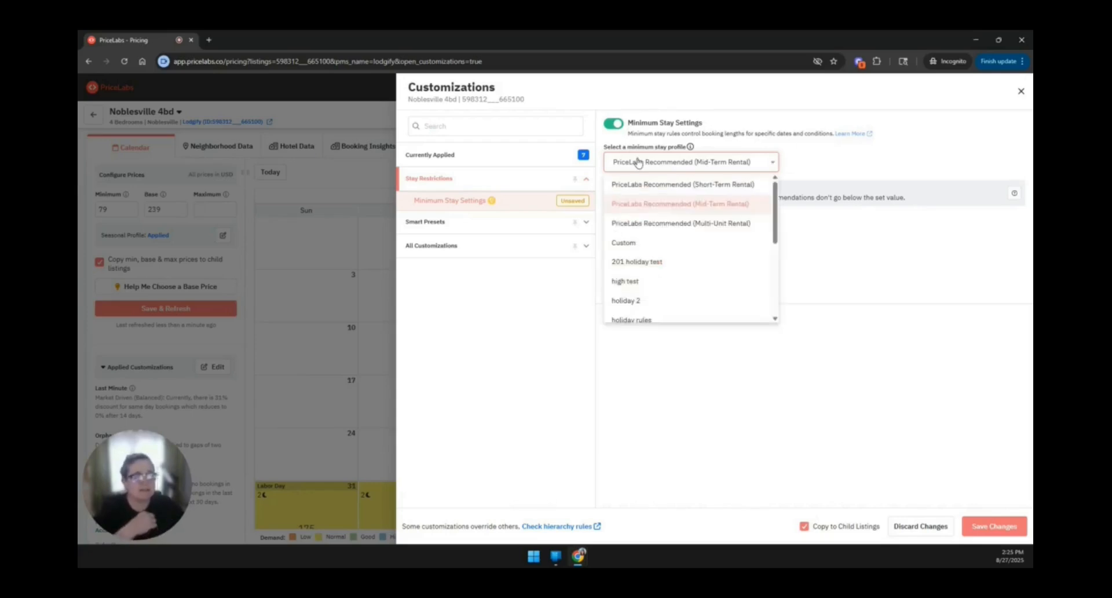
left_click(659, 226)
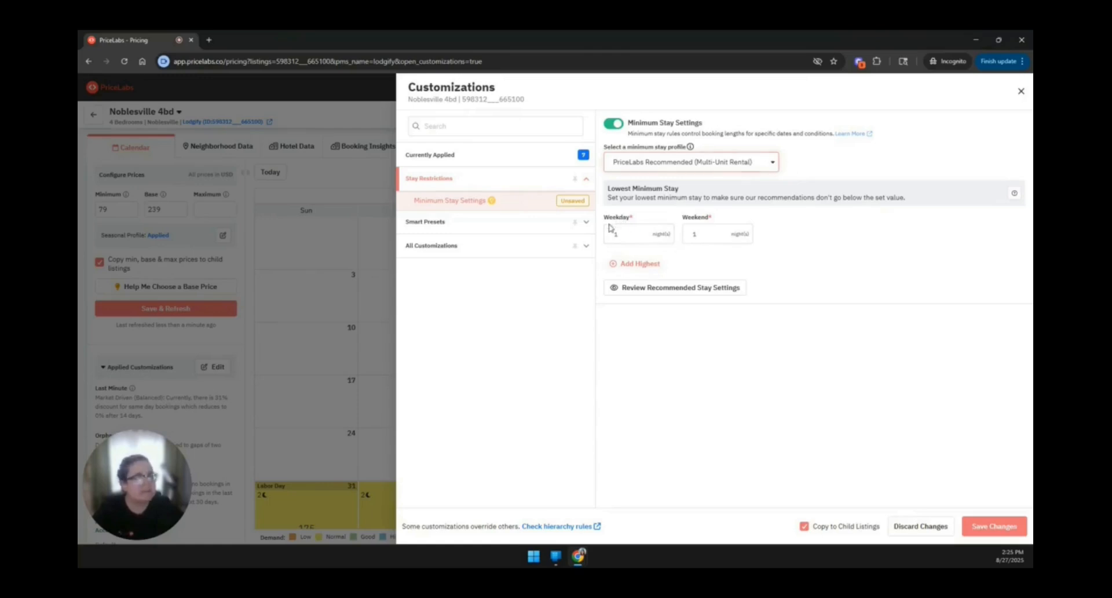
left_click_drag(613, 232, 774, 241)
left_click(774, 242)
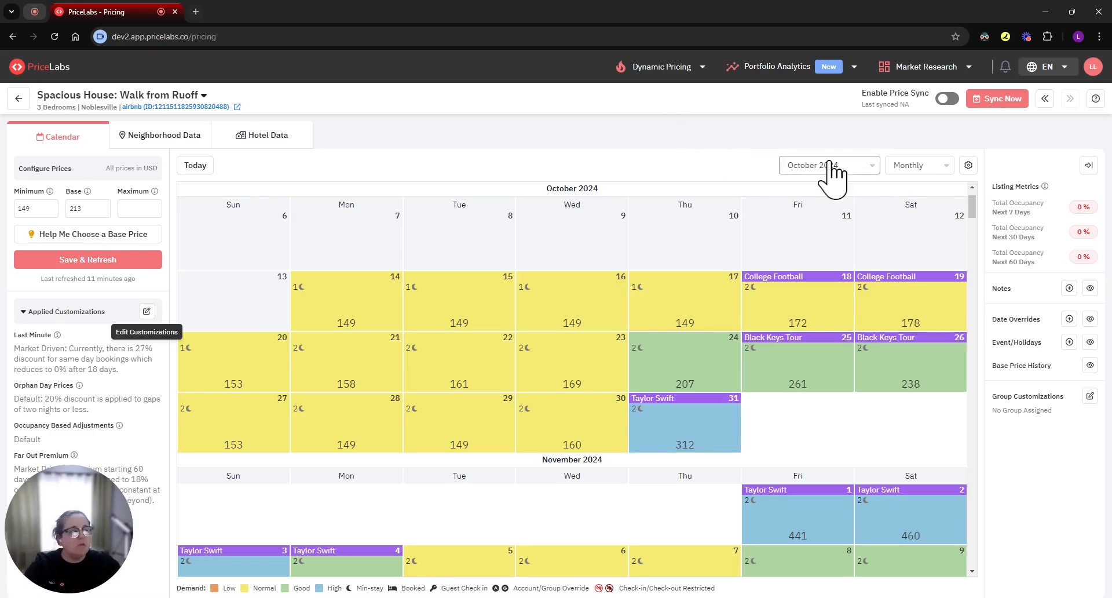
- Enable price sync for the listing Spacious House: Walk from Ruoff and dismiss the notification
left_click(944, 100)
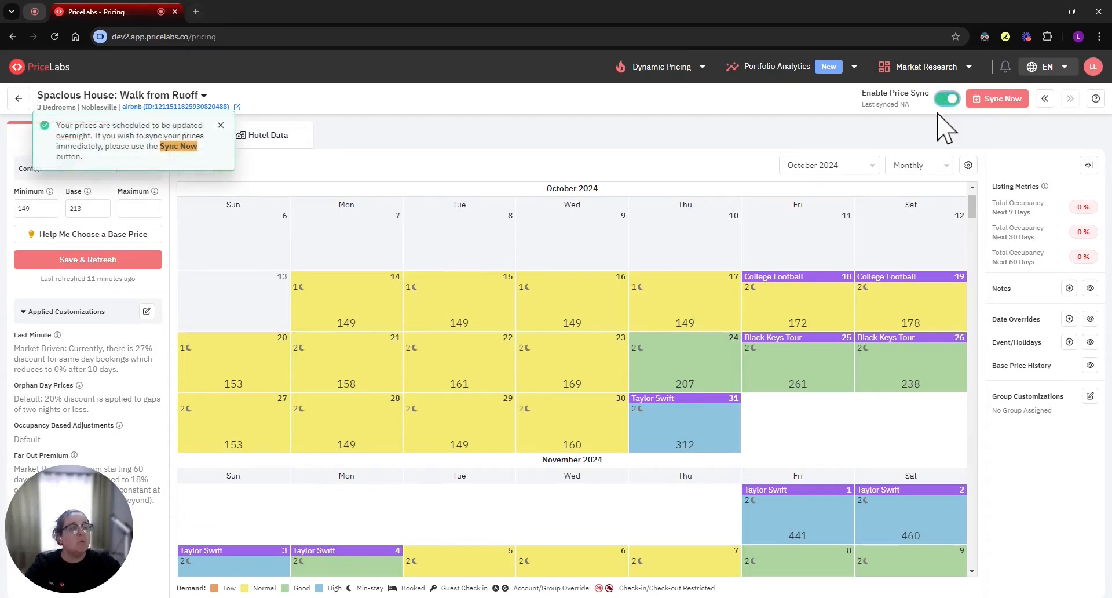
left_click(221, 125)
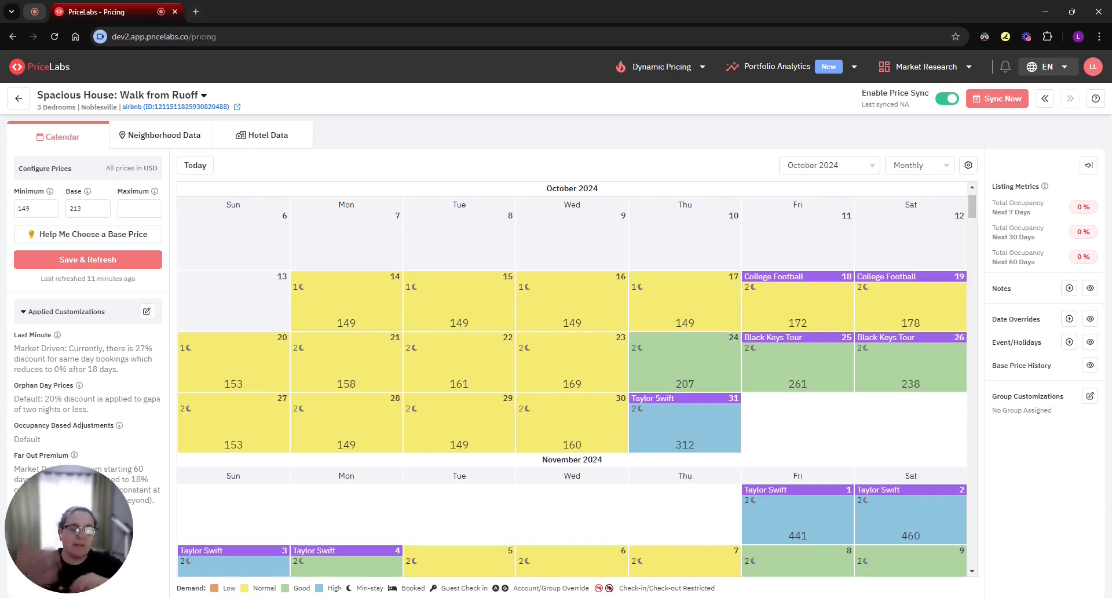
- Open the listing mapping form in Manage Listings, and select Walk to Ruoff- 4 BD as parent and Noblesville 4bd as child
left_click(674, 71)
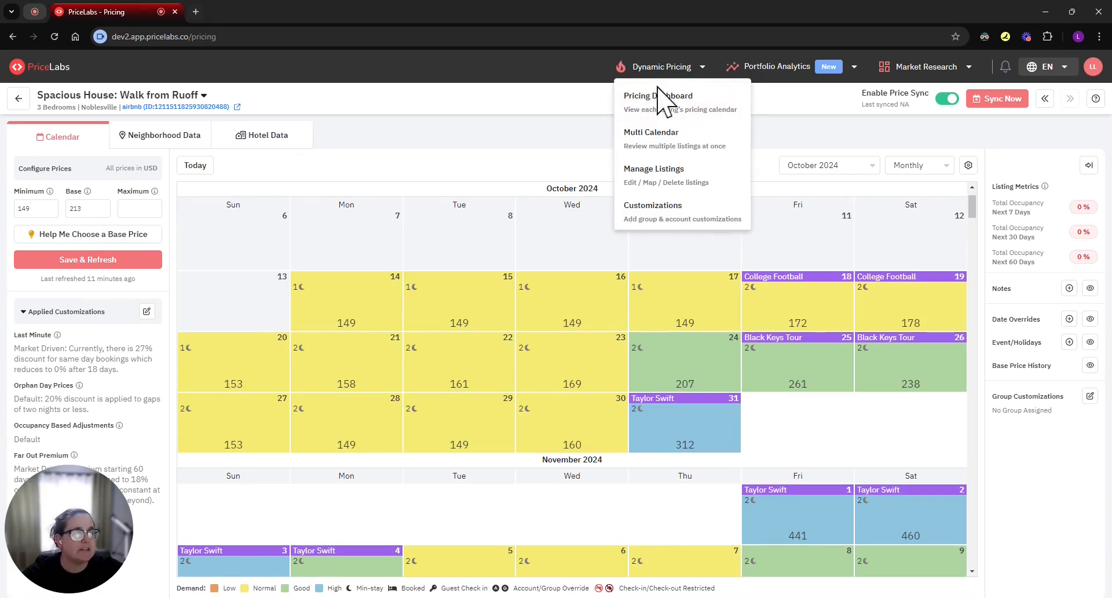
left_click(672, 175)
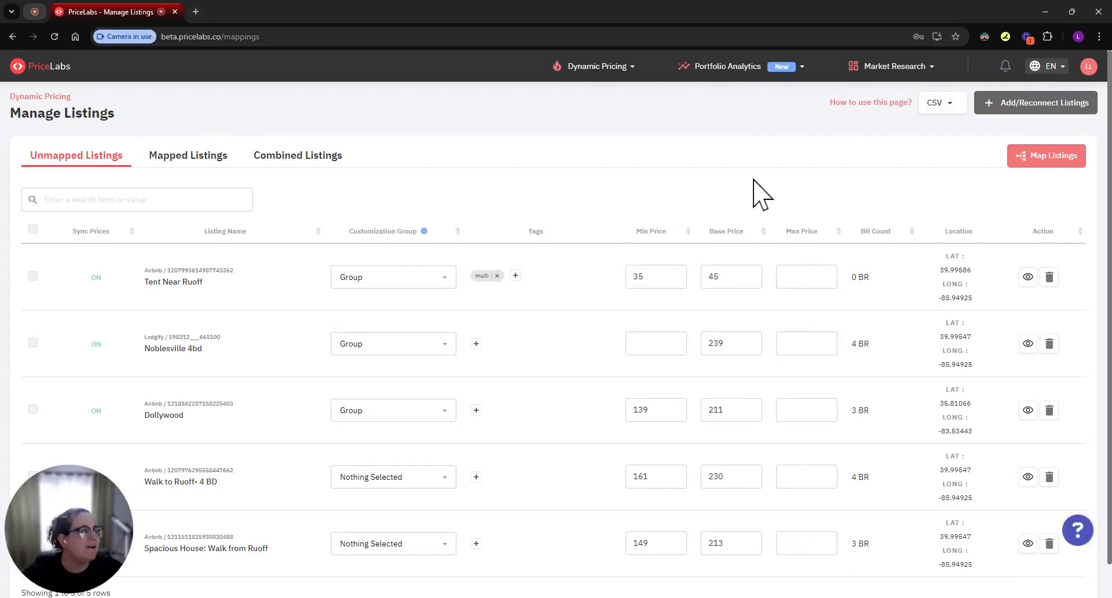
left_click(1051, 162)
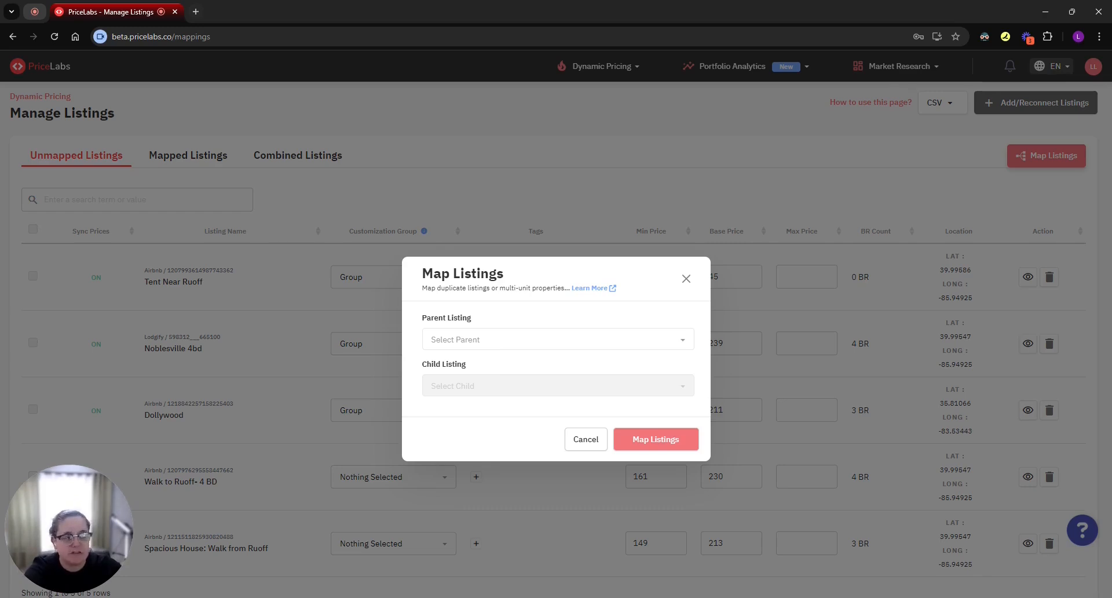
left_click(518, 342)
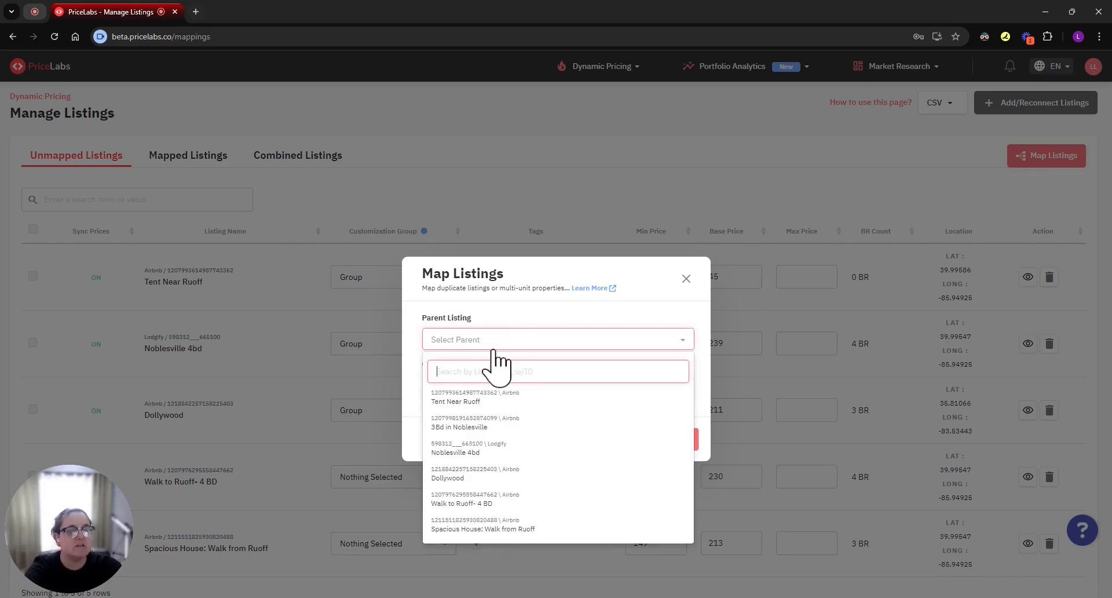
left_click(489, 504)
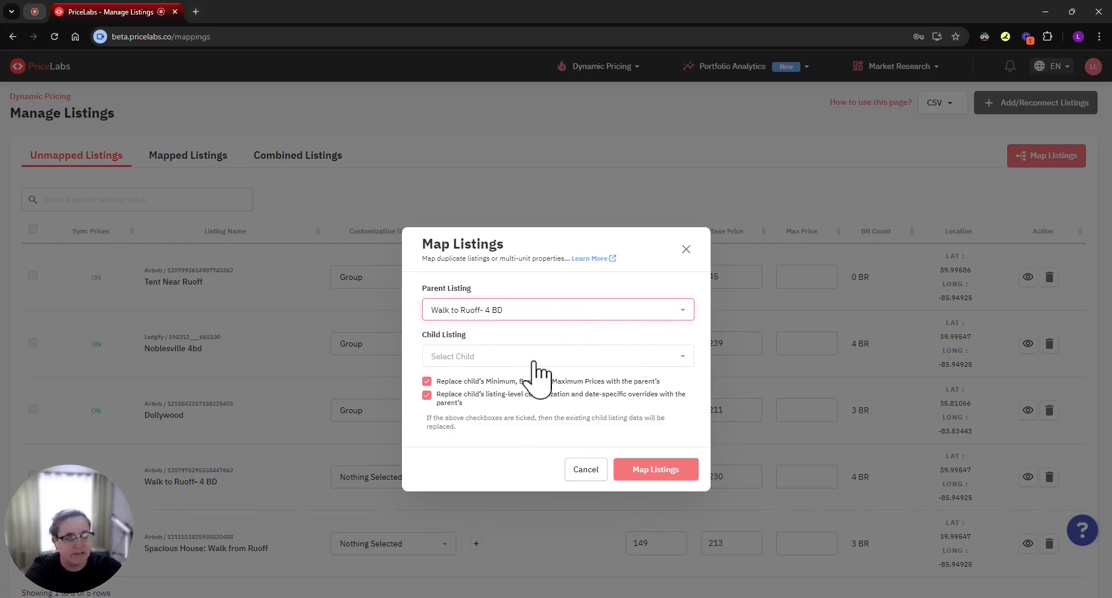
left_click(460, 357)
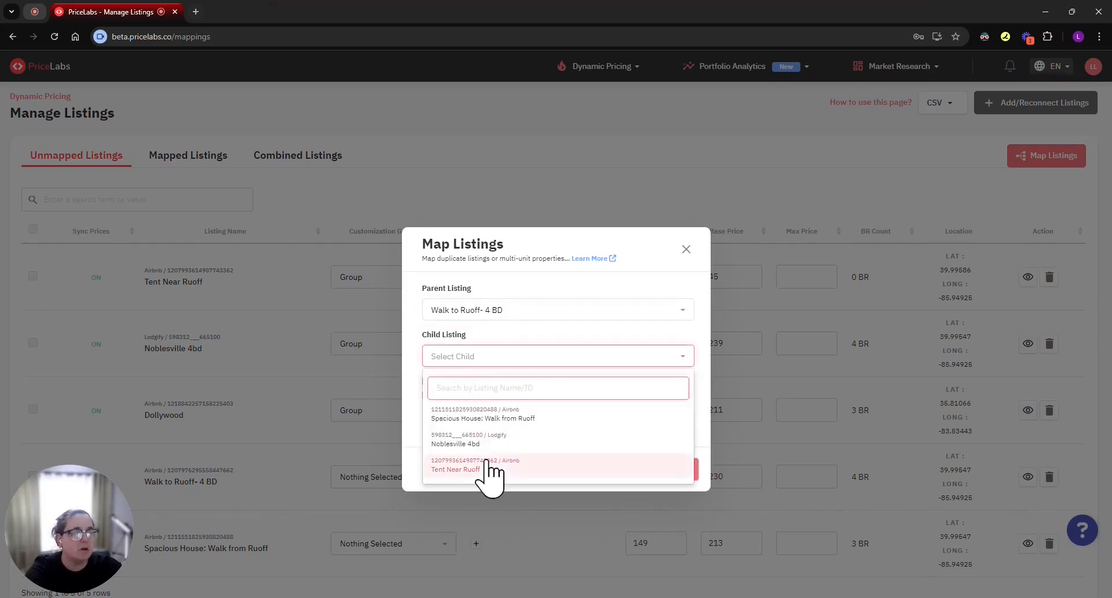
left_click(505, 435)
left_click(534, 330)
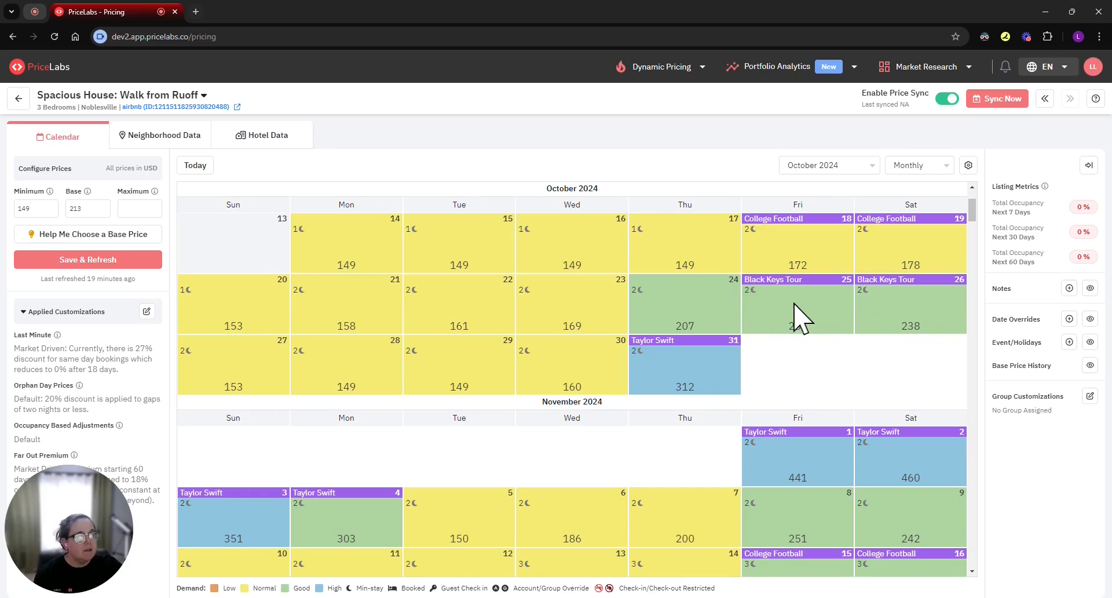
- Start a date-specific override for October 25–26, 2024 on Spacious House: Walk from Ruoff, with a fixed final price of 300 USD
left_click_drag(794, 302, 944, 320)
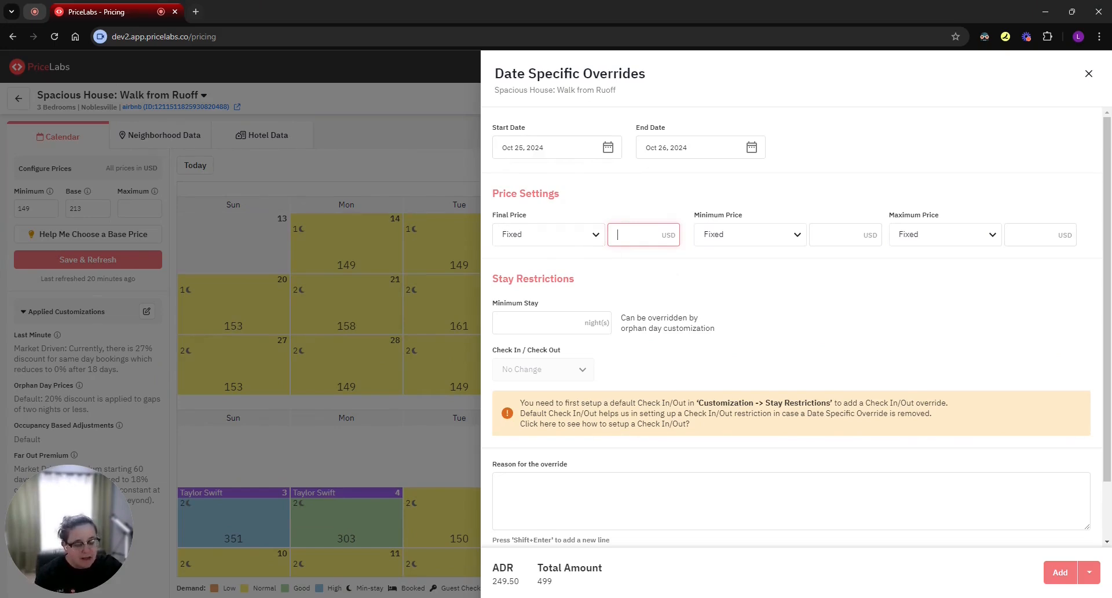
type("300")
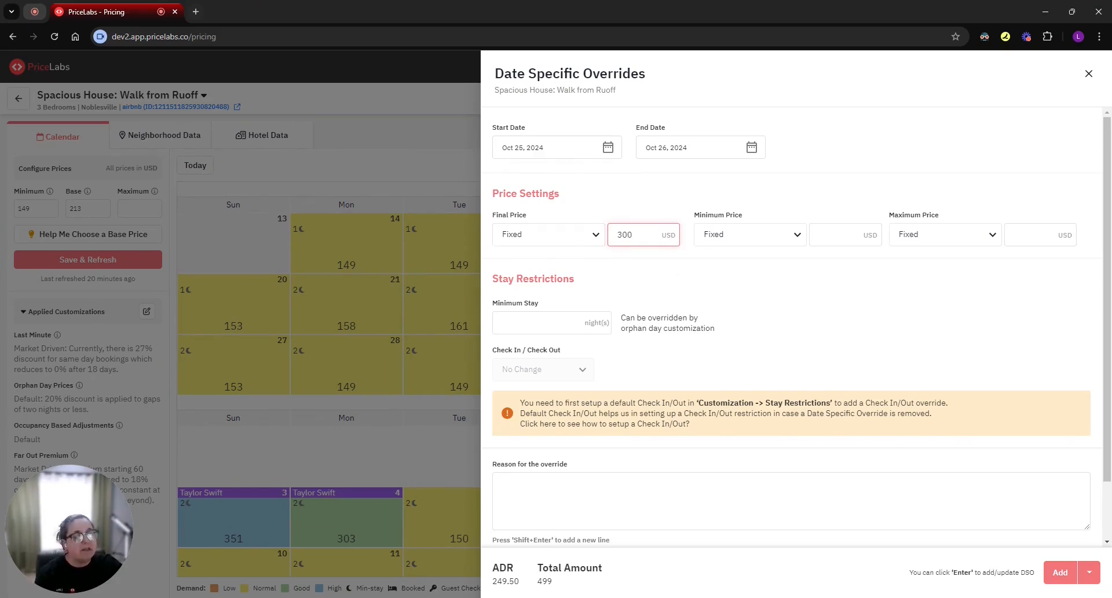
- Change the override's final price to a -10% change on the recommended price
left_click(570, 238)
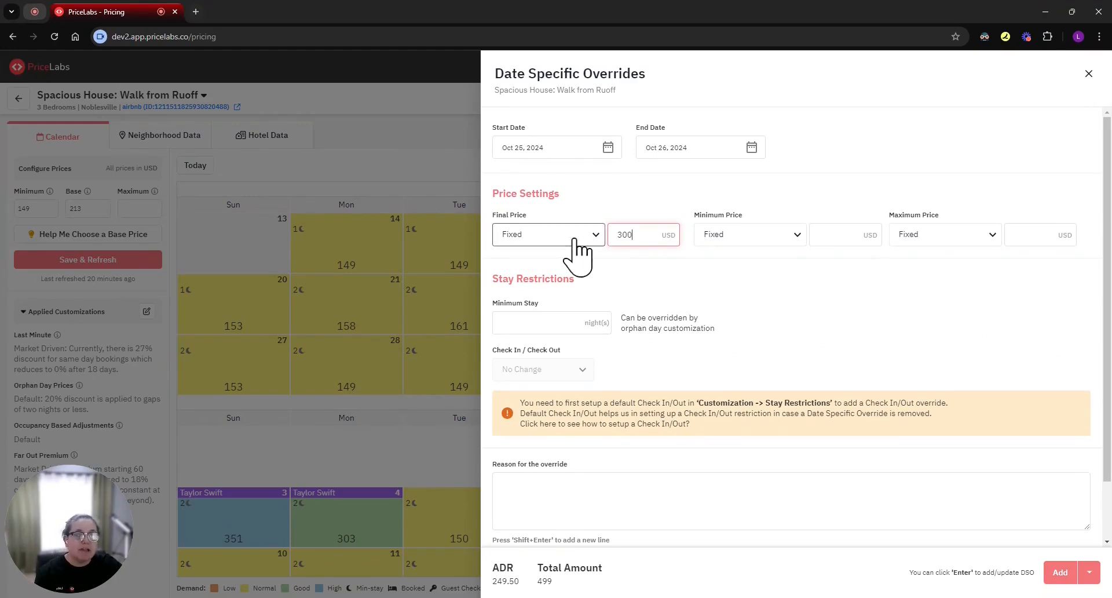
left_click(571, 270)
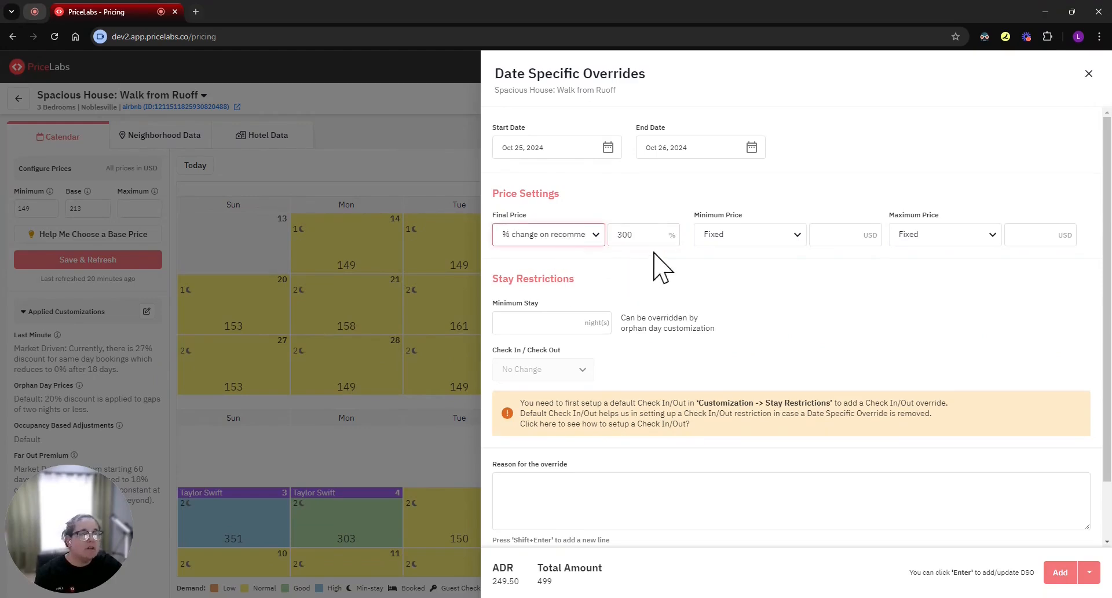
left_click_drag(642, 235, 615, 235)
key("BackSpace")
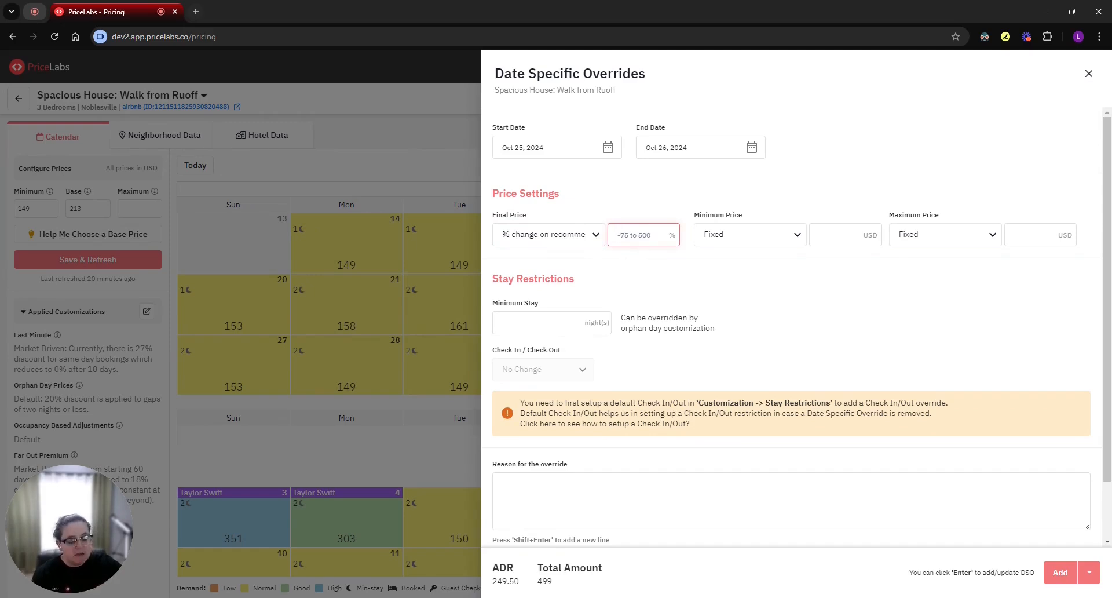
type("10")
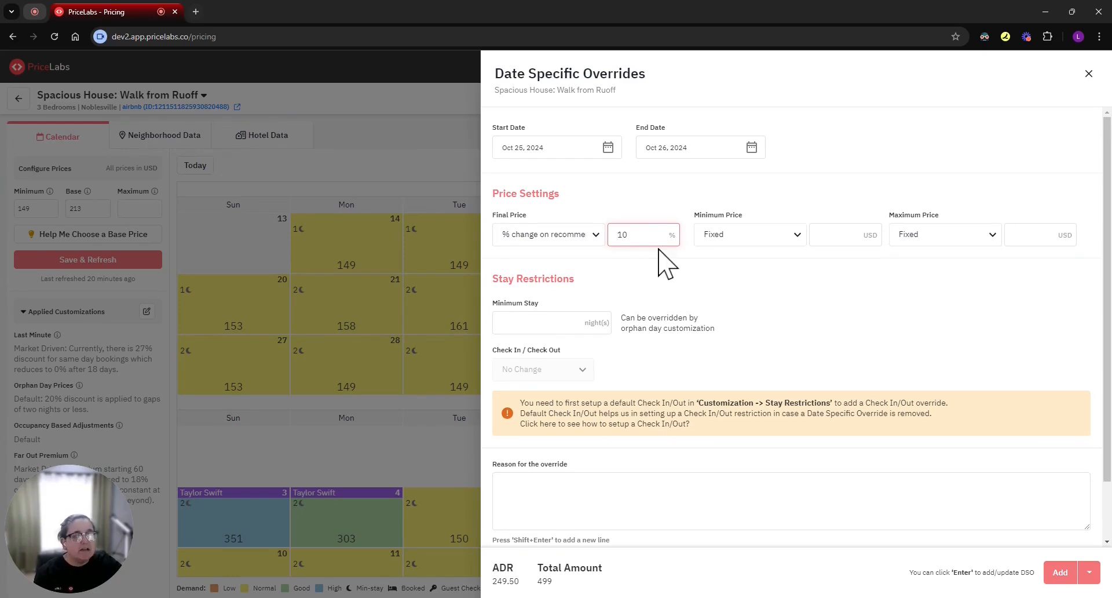
key("Home")
type("-")
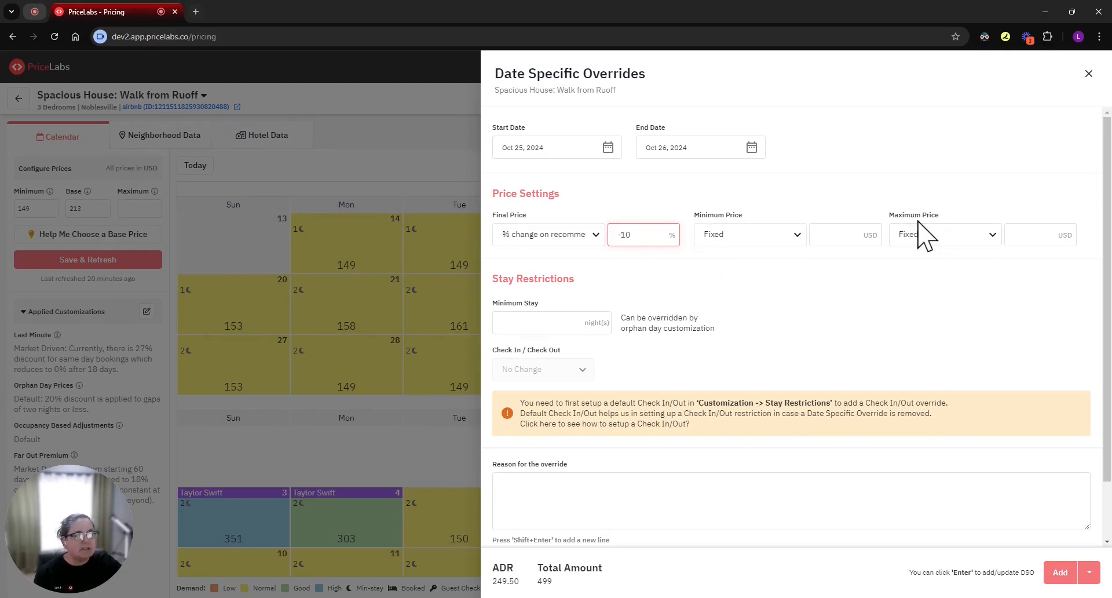
- Set the override's minimum stay to 4 nights and add the override to the calendar
left_click_drag(538, 301, 495, 299)
left_click(563, 299)
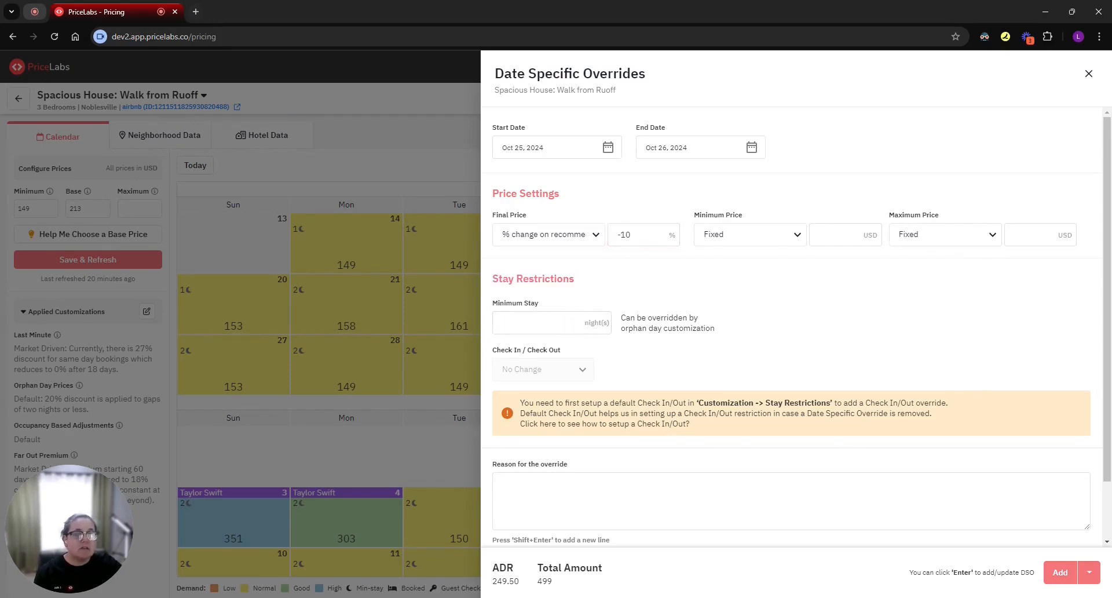
left_click(558, 322)
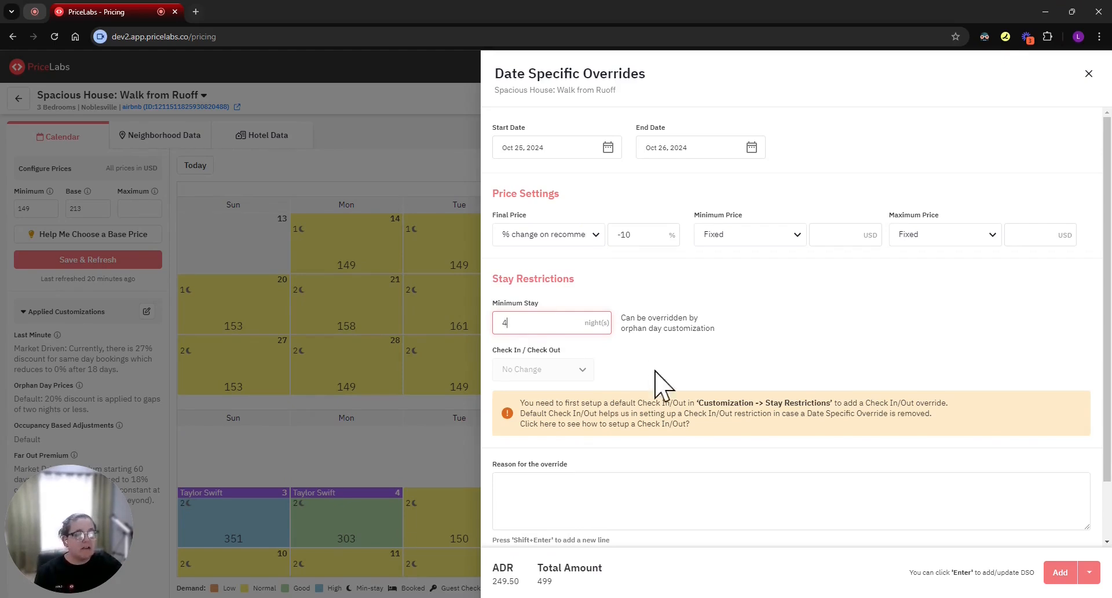
left_click(1060, 578)
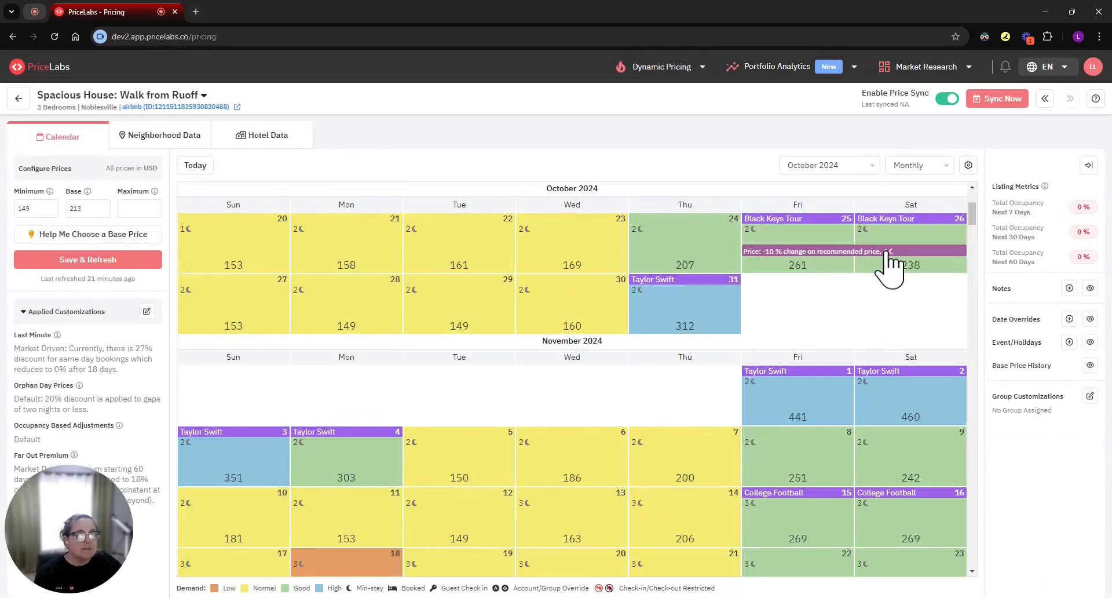
- View the date-specific override form for November 1 and for November 11–23, 2024, closing each without adding an override
left_click(798, 417)
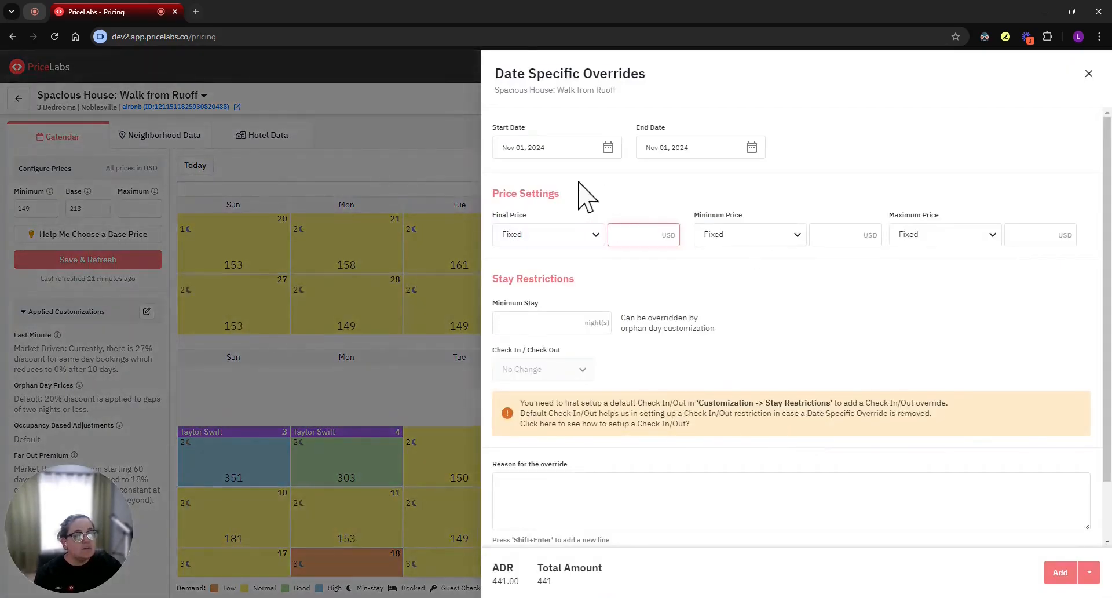
left_click(1089, 73)
scroll(788, 391, "down", 2)
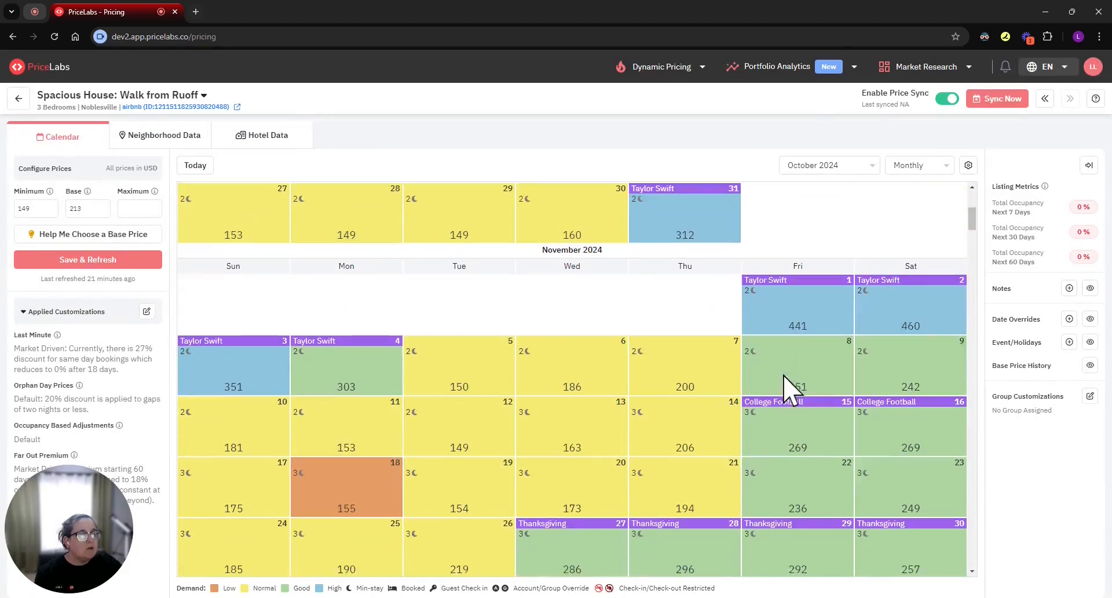
left_click_drag(356, 410, 951, 478)
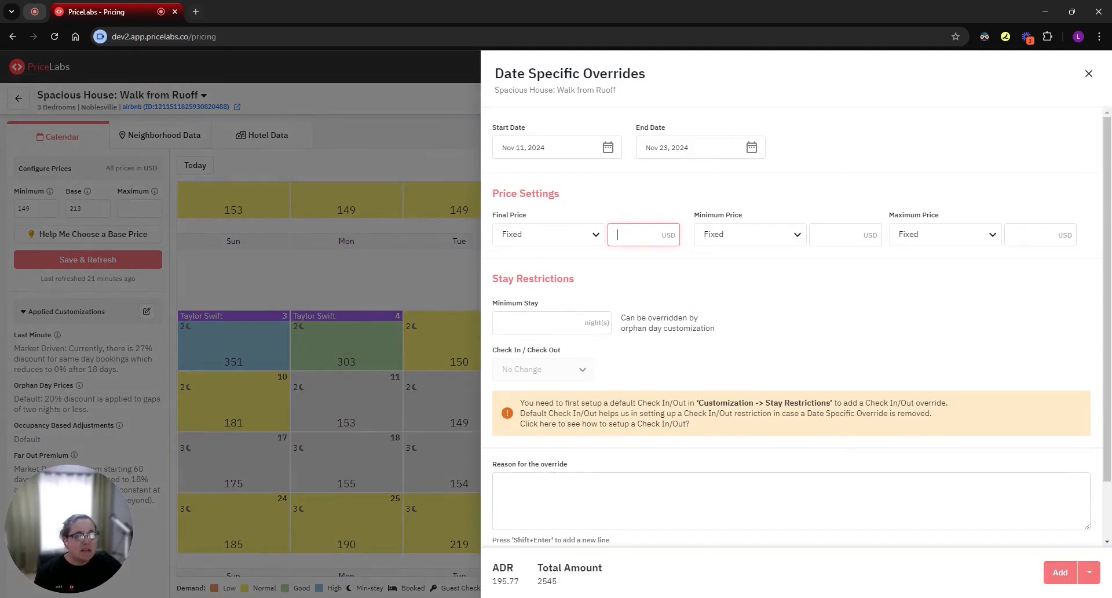
left_click(1089, 74)
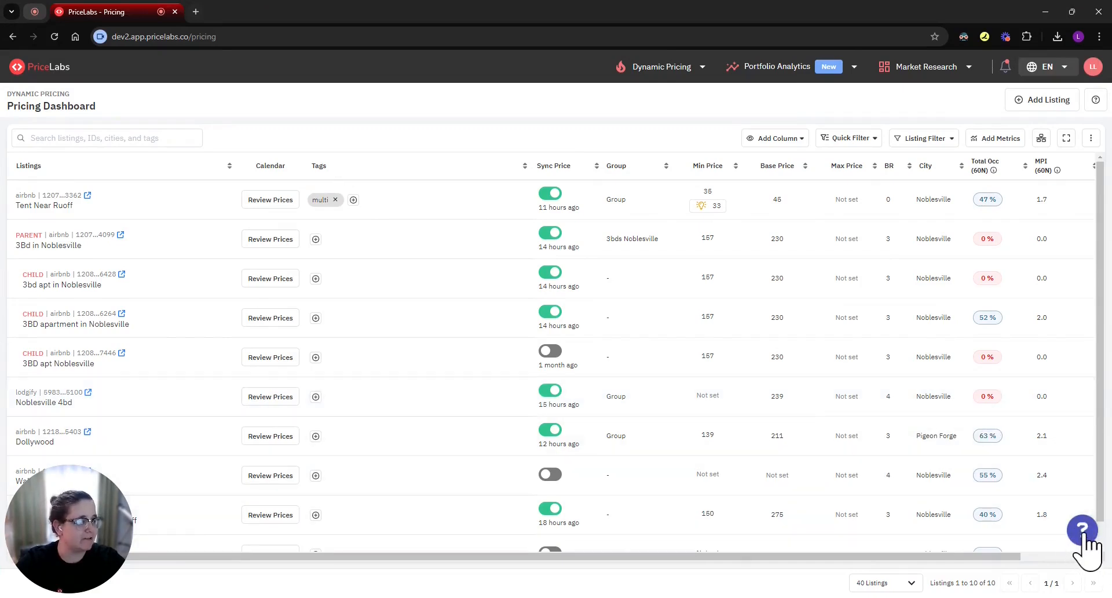
- Open the PriceLabs Resource Center from the Pricing Dashboard to view the support options
left_click(1088, 532)
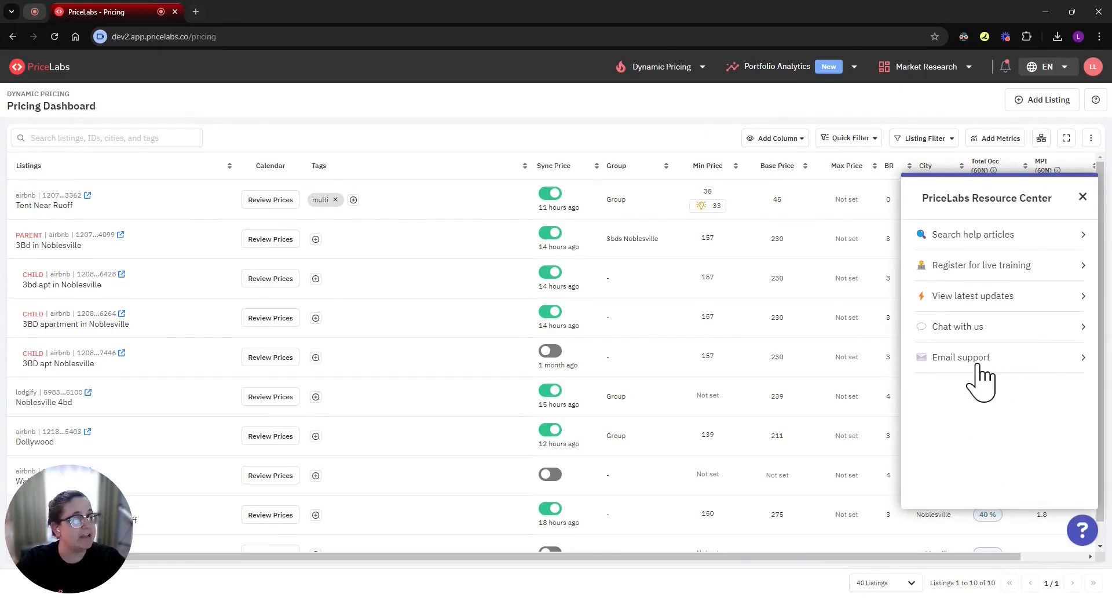